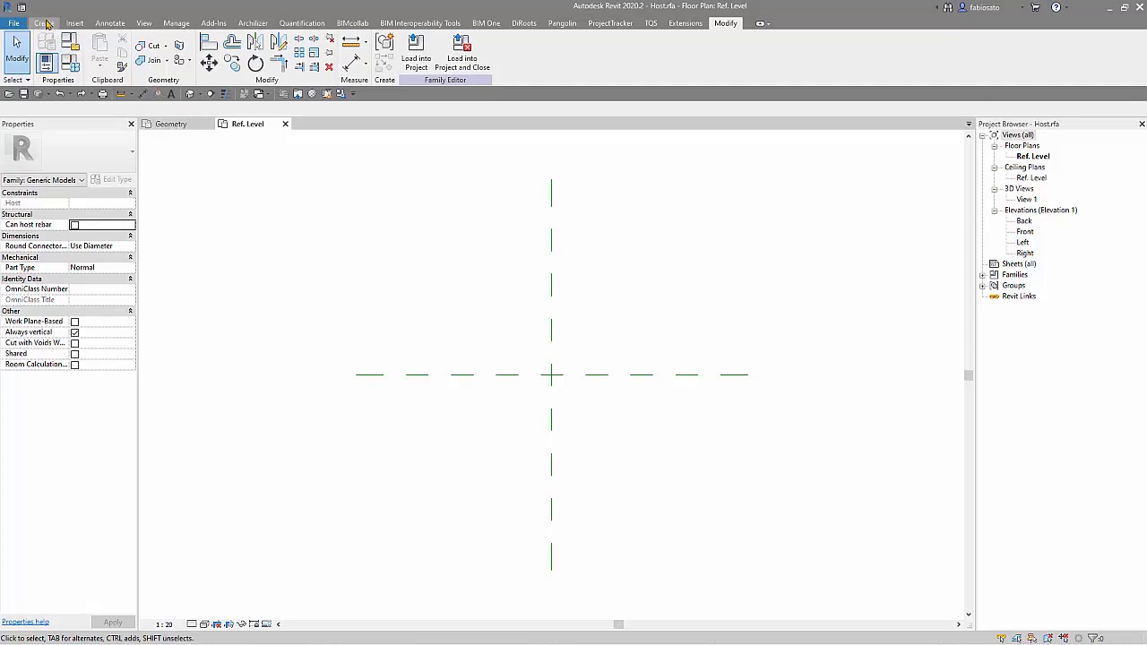
- Draw a reference line about 1200 mm long at 45° up from the intersection of the two reference planes
left_click(45, 23)
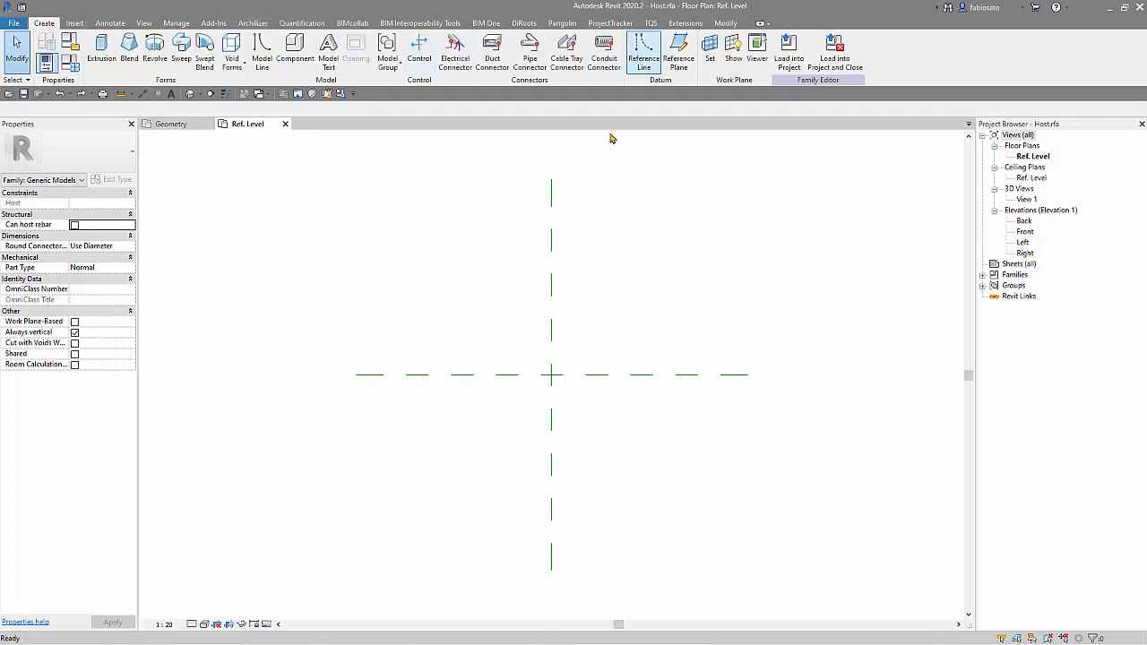
left_click(551, 375)
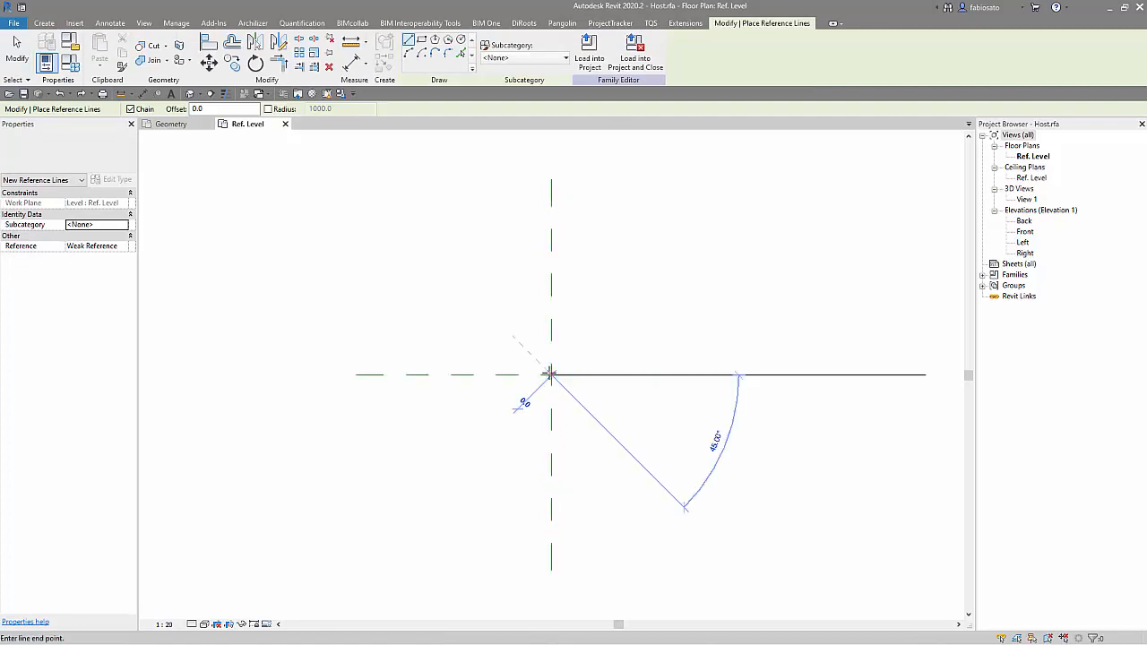
left_click(638, 292)
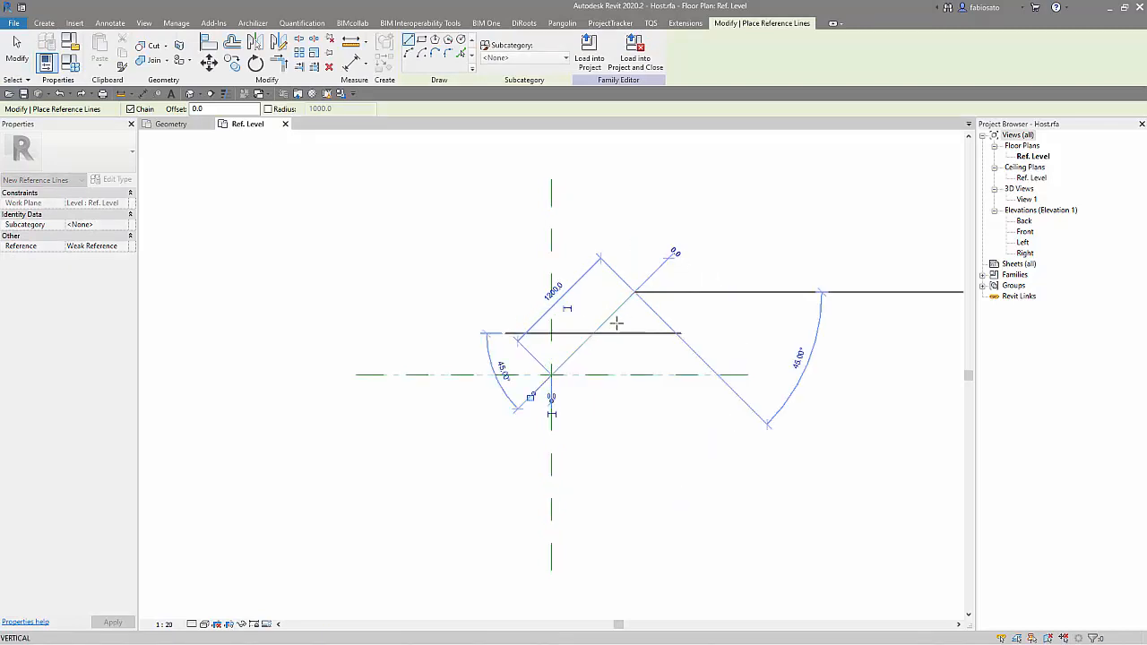
key("Escape")
key("Escape")
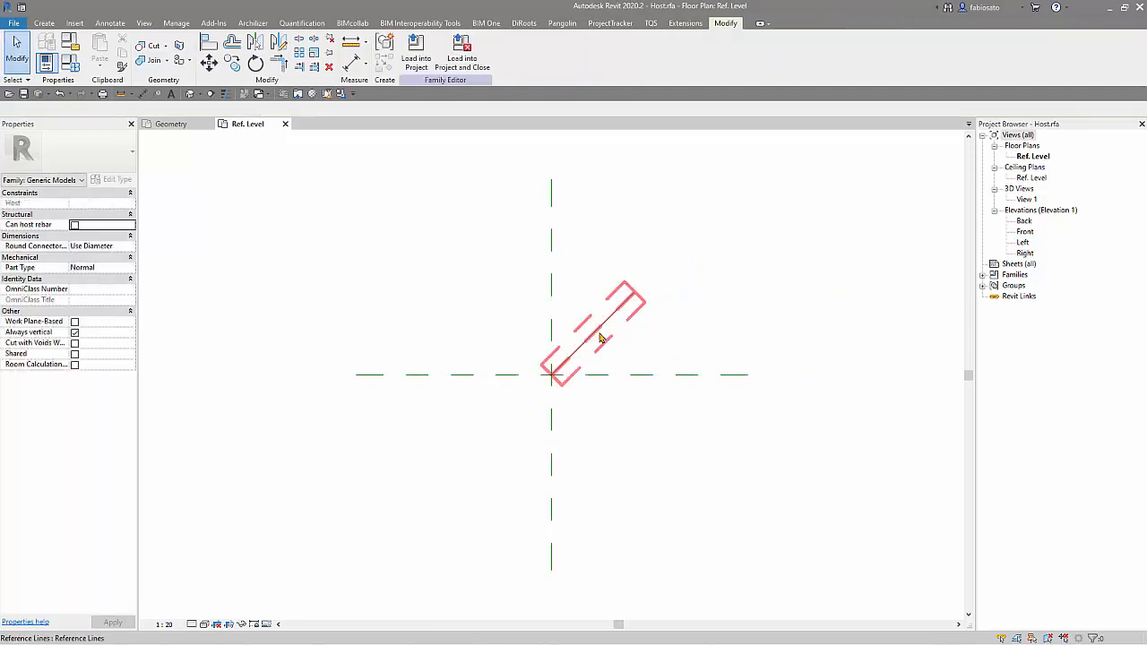
- Extend the diagonal reference line's lower end through the origin to a total length of about 2400 mm
left_click(600, 335)
left_click_drag(551, 375, 465, 460)
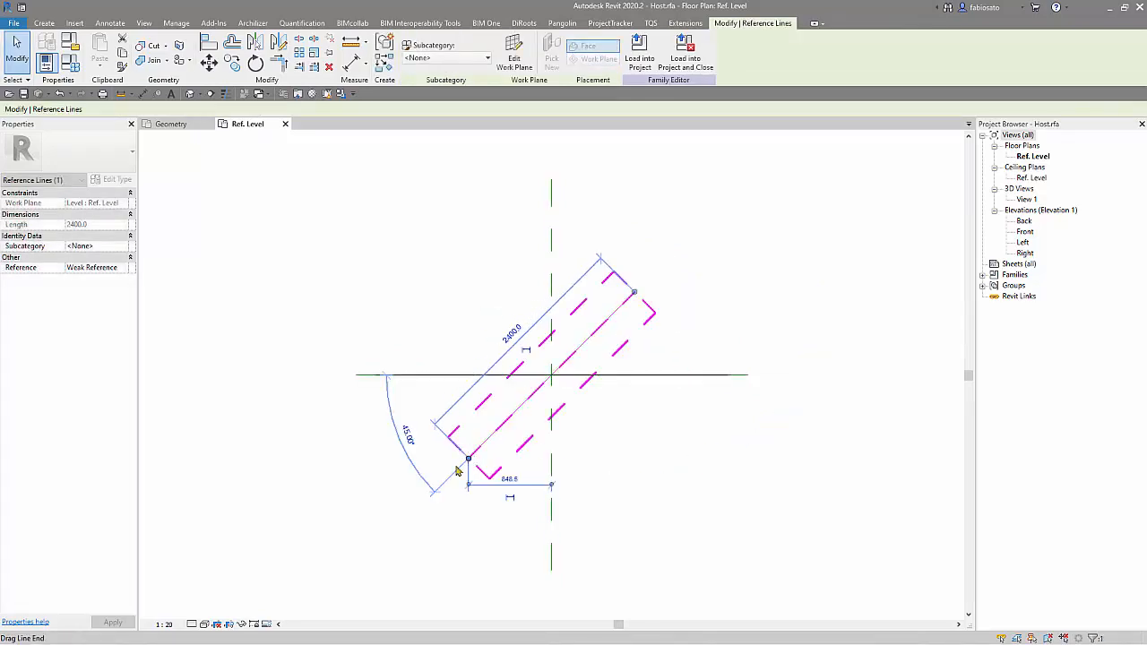
left_click(400, 509)
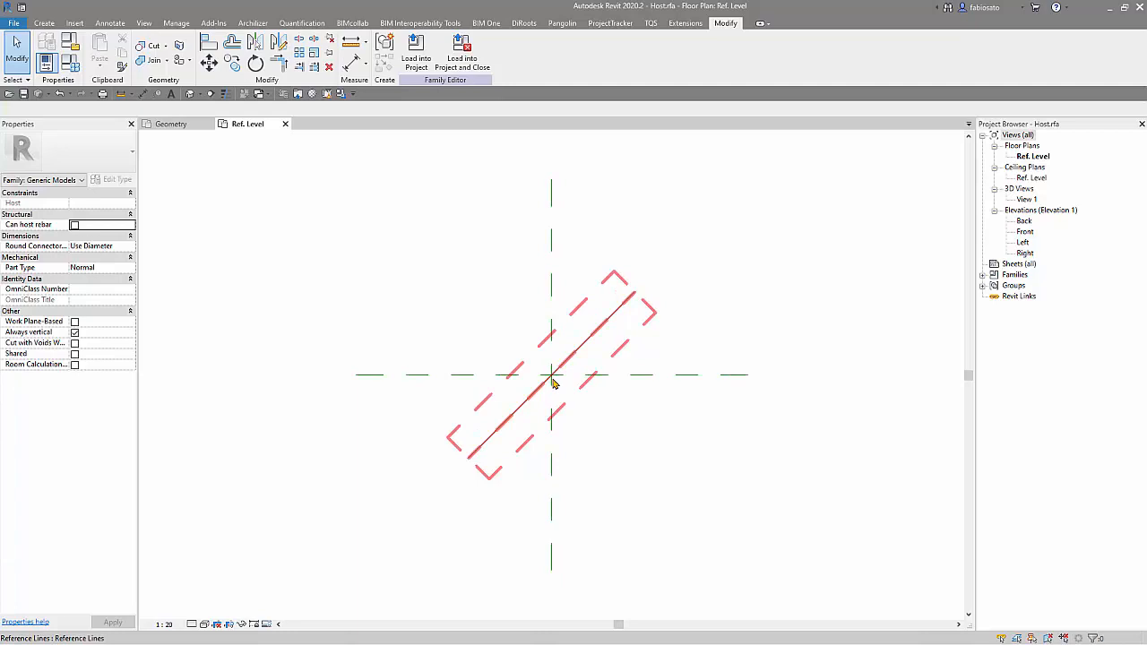
- Dimension the diagonal line's two endpoints vertically about the horizontal reference plane and make the segments equal
left_click(355, 60)
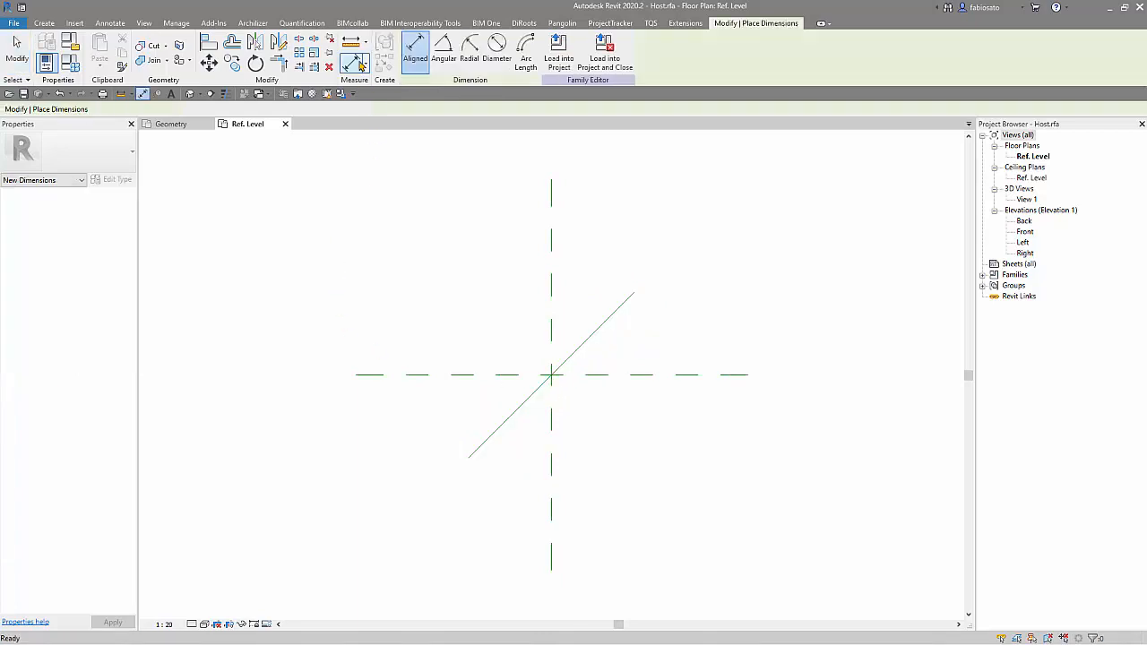
left_click(401, 375)
left_click(469, 457)
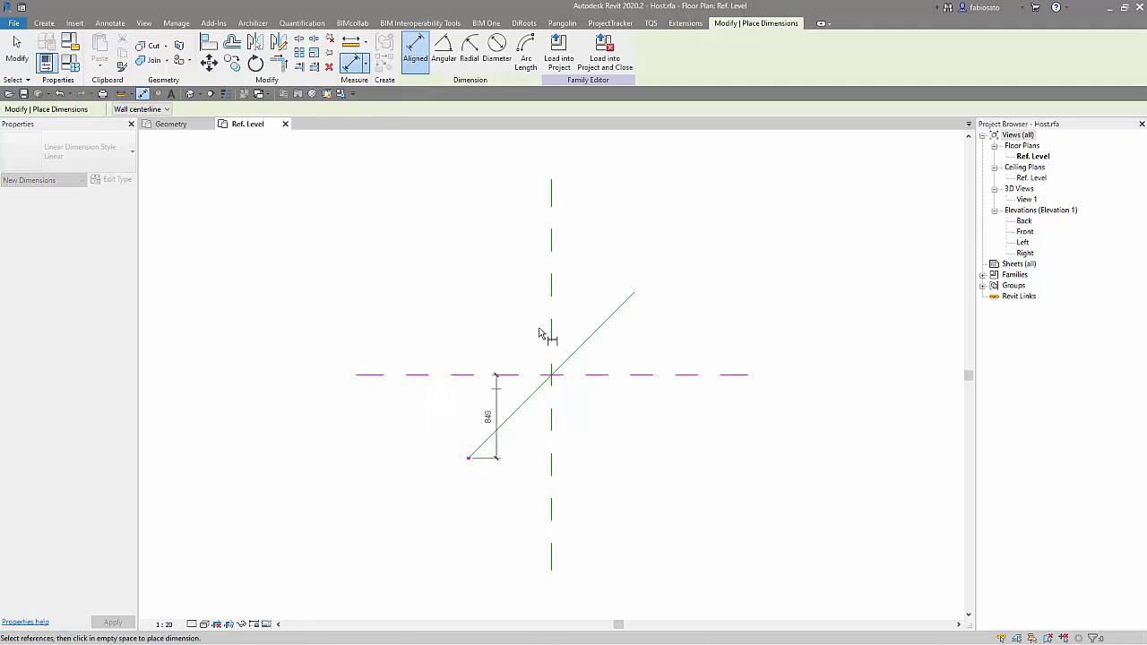
left_click(635, 293)
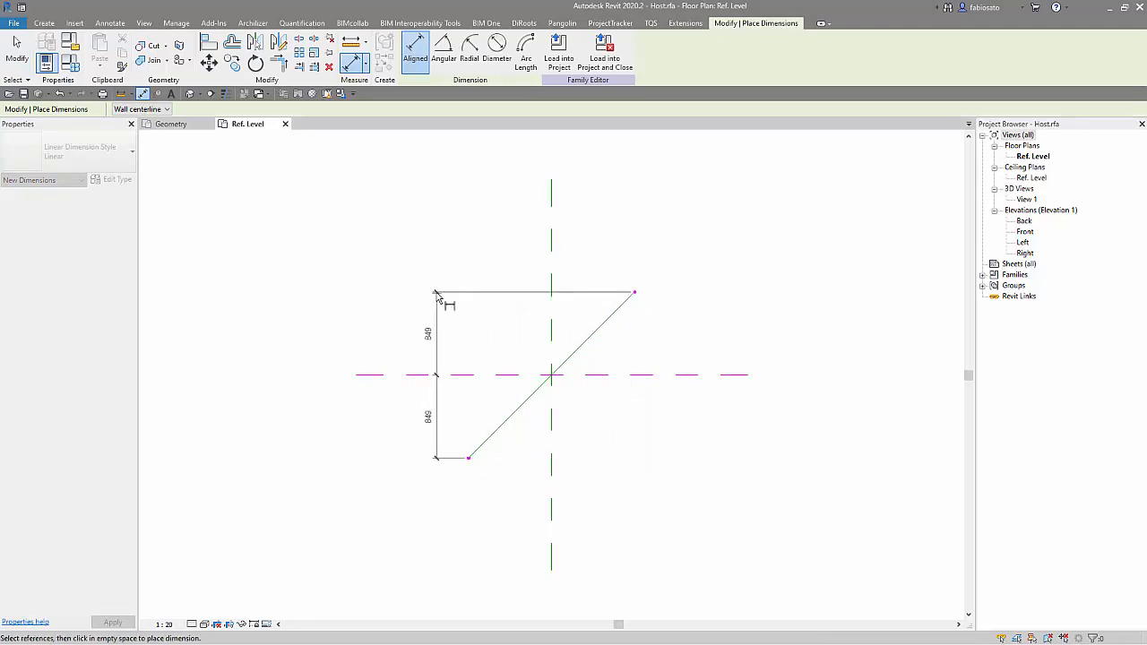
left_click(436, 283)
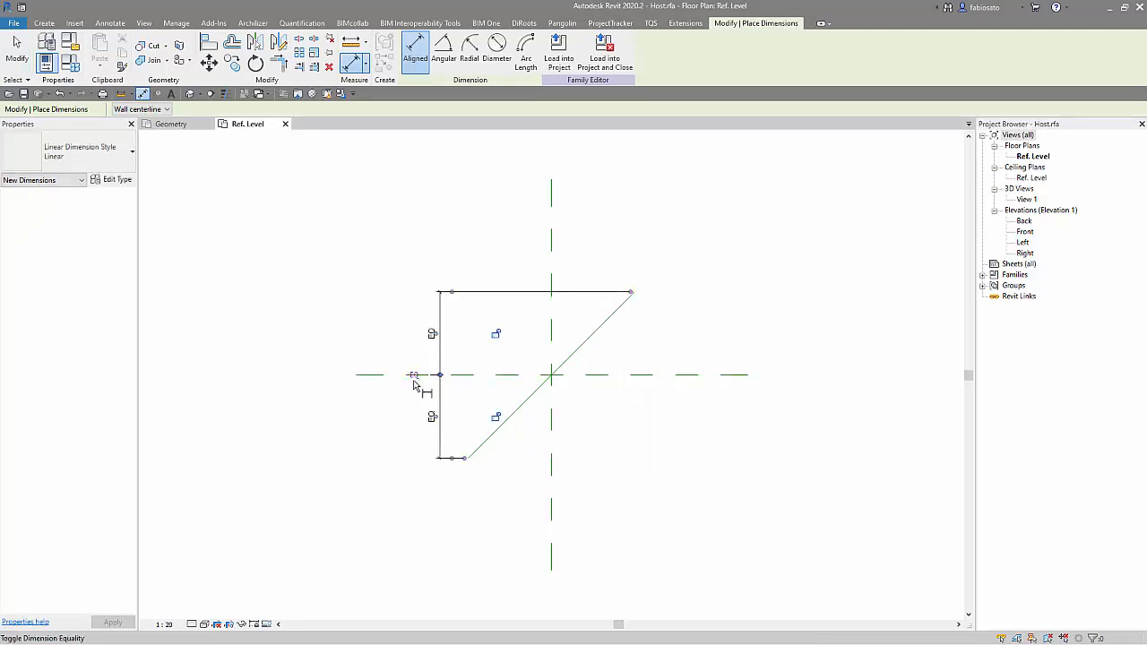
- Dimension the diagonal line's two endpoints horizontally about the vertical reference plane and make the segments equal
left_click(551, 276)
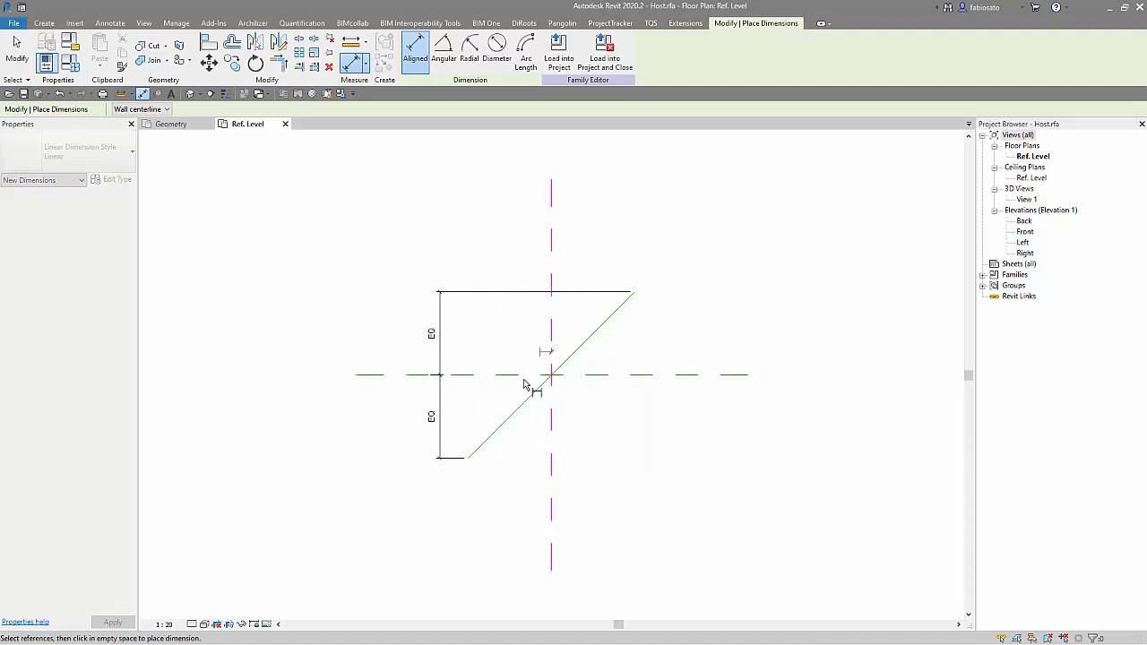
left_click(469, 459)
left_click(634, 293)
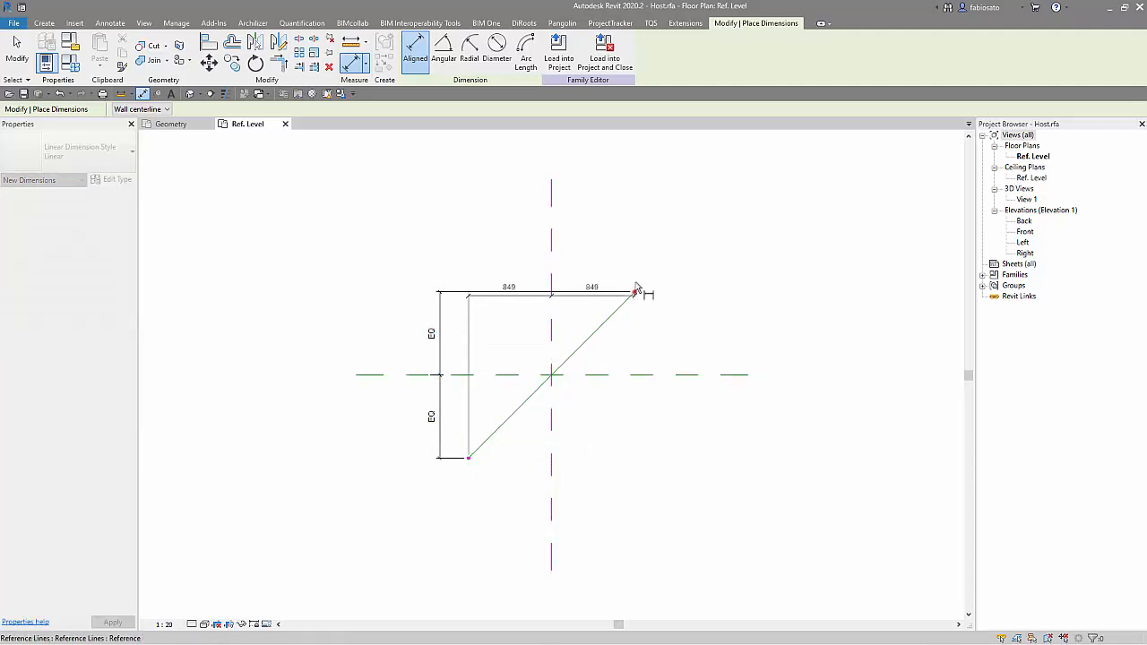
left_click(661, 267)
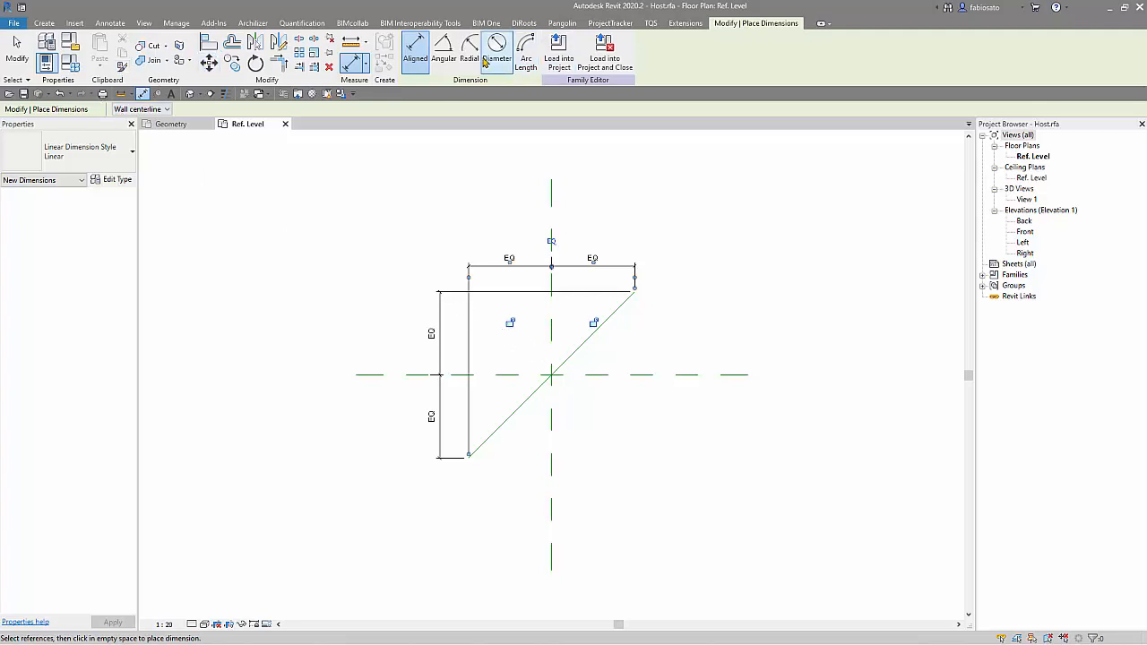
- Add an angular dimension between the diagonal reference line and the horizontal reference plane, placed outside the line's upper end
left_click(443, 51)
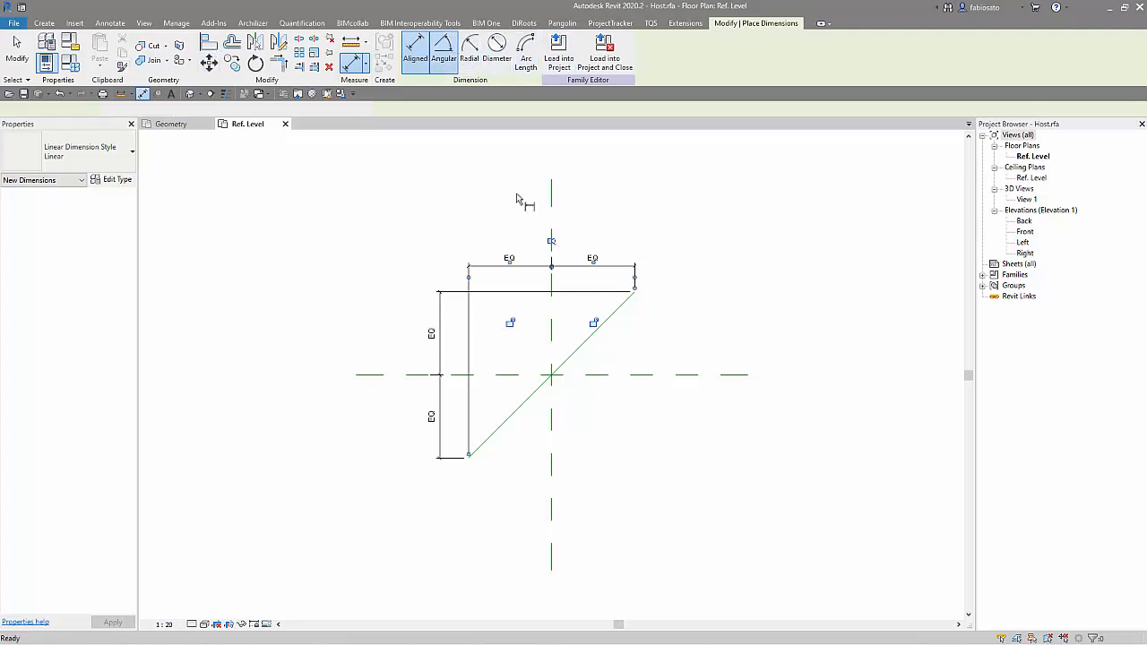
left_click(630, 303)
left_click(654, 375)
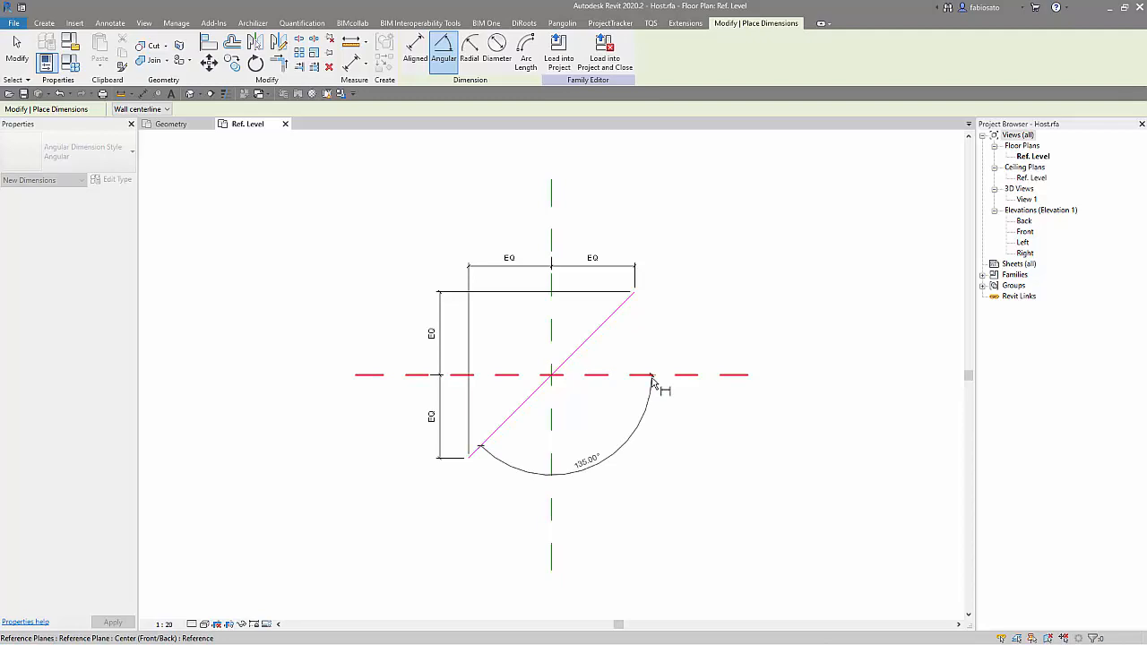
left_click(698, 343)
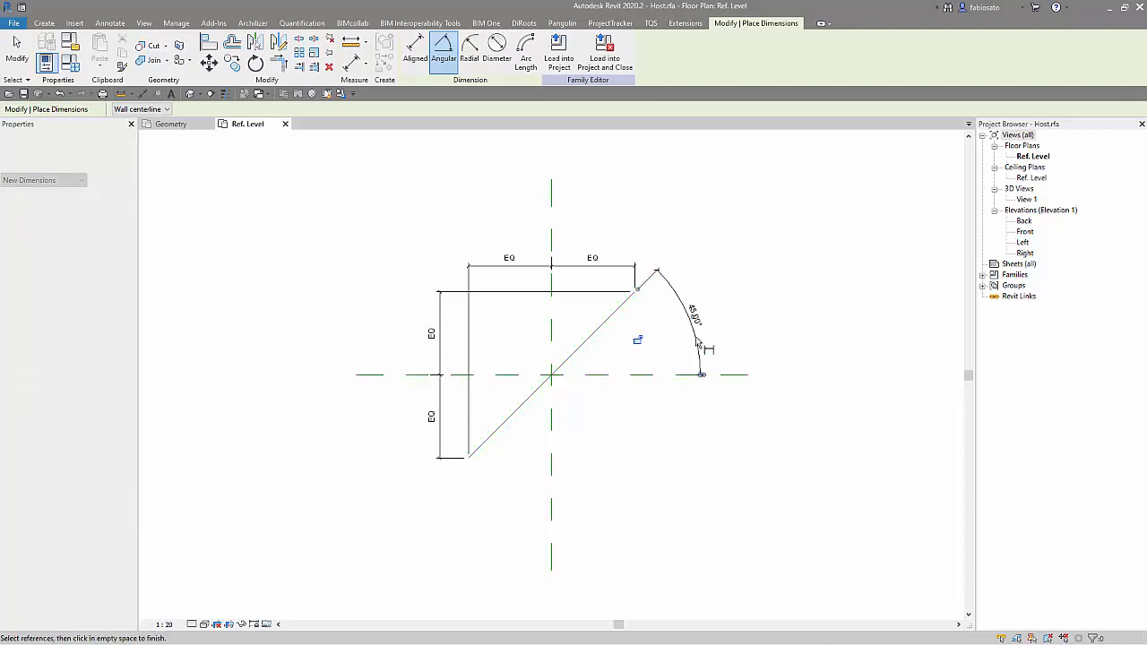
left_click(19, 48)
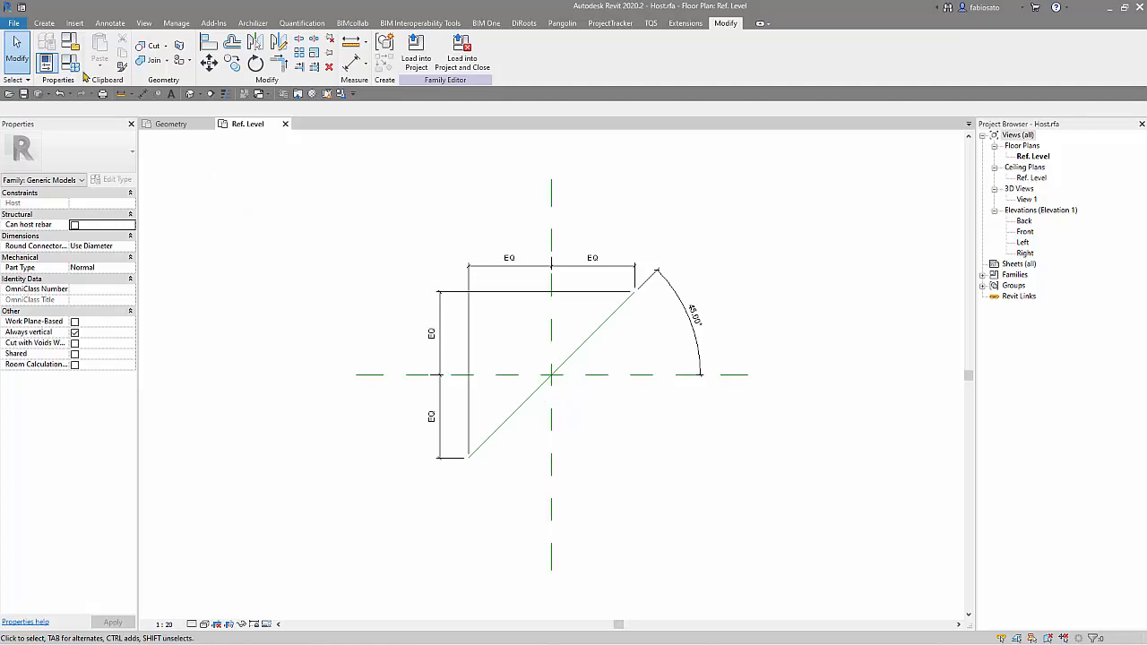
- Set the work plane by picking the plane of the diagonal reference line
left_click(44, 23)
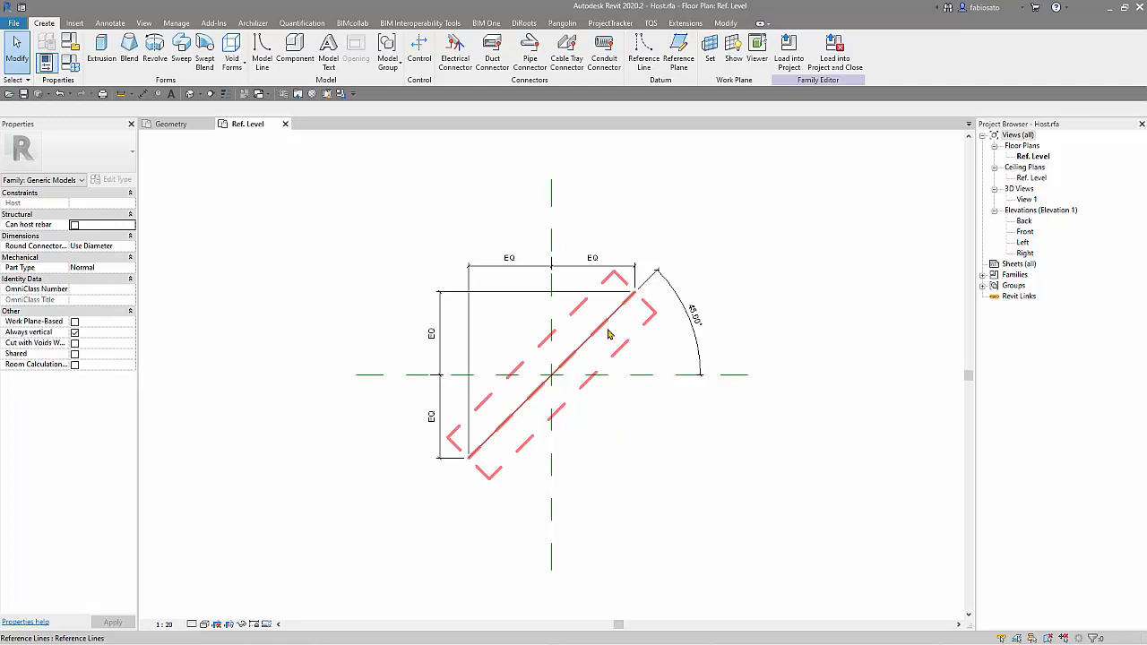
left_click(710, 51)
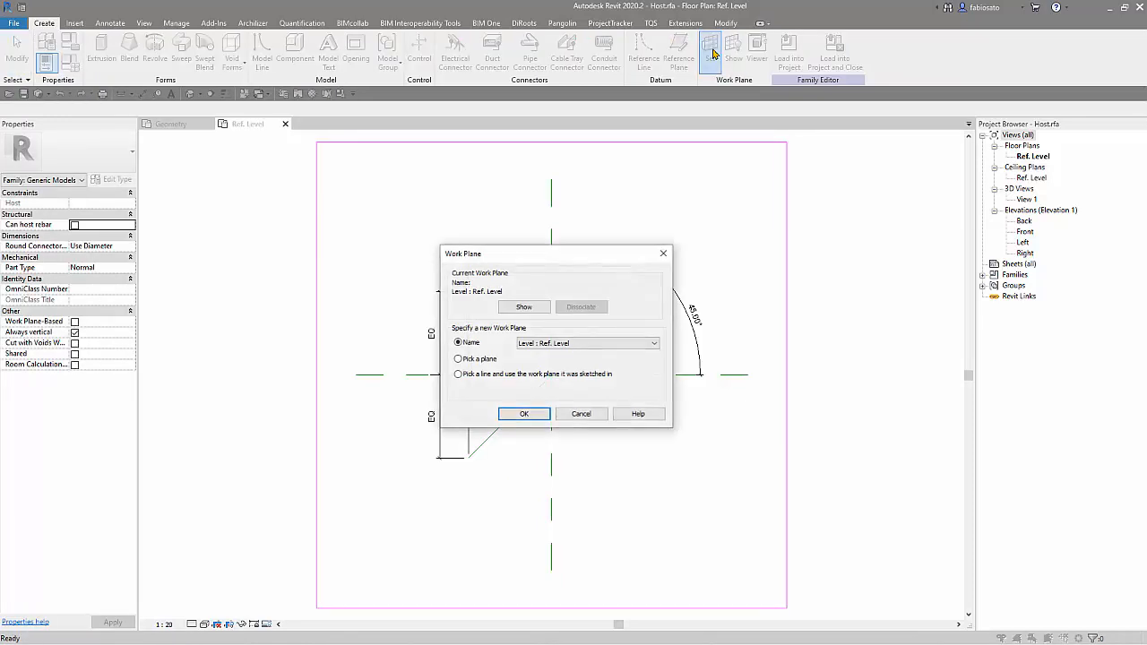
left_click(468, 360)
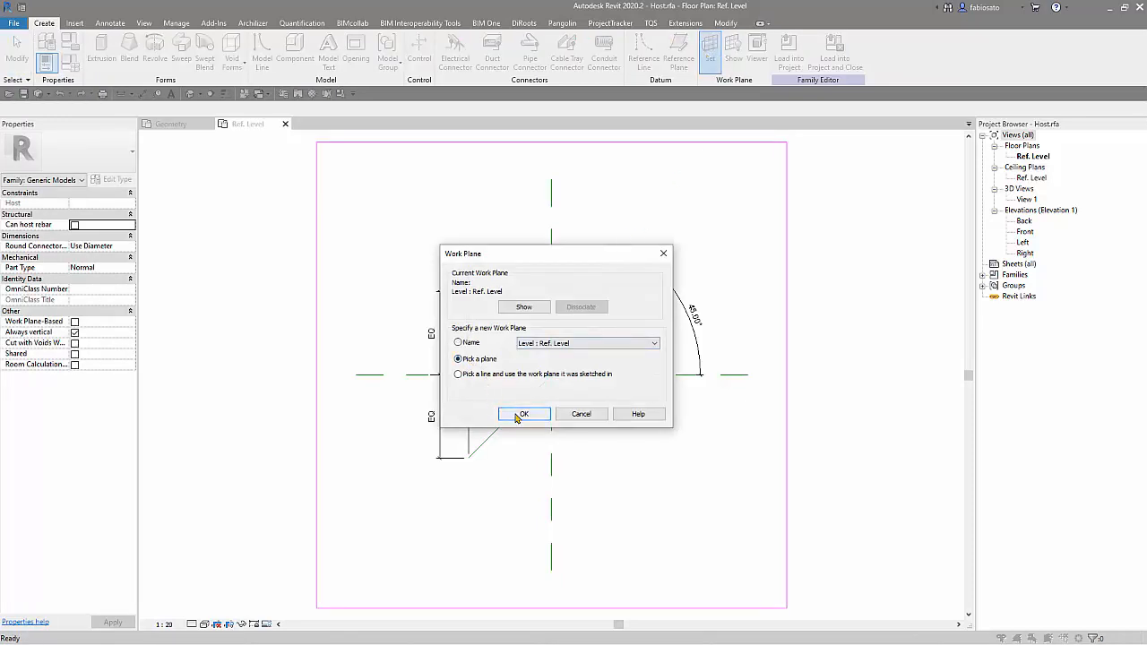
left_click(520, 414)
left_click(578, 348)
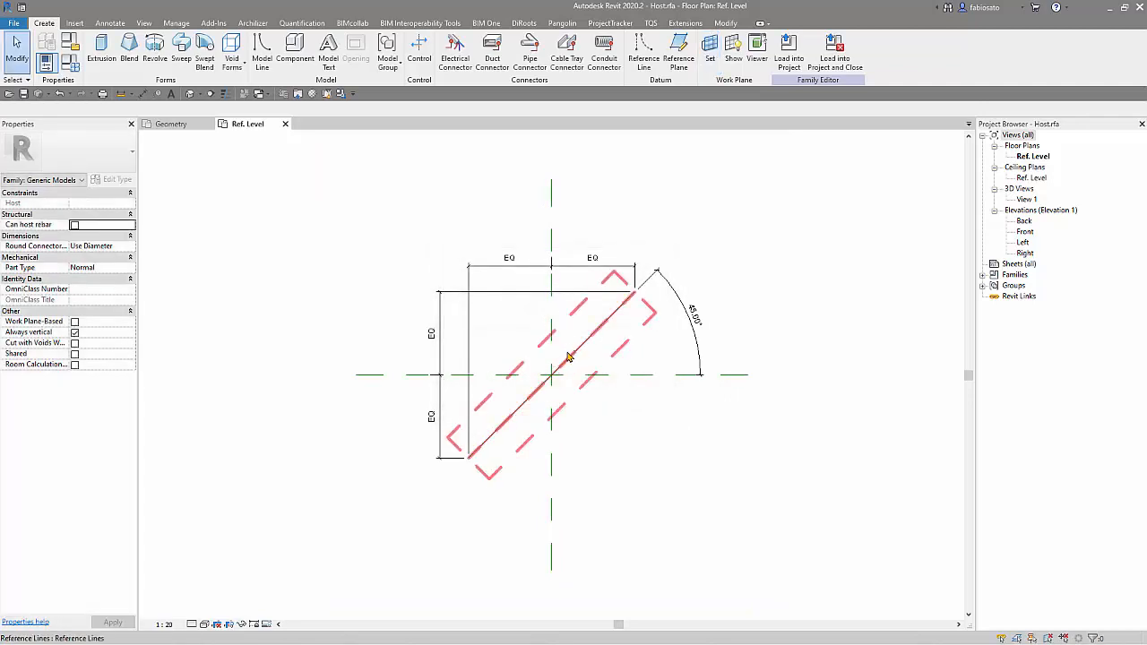
- Draw a second reference line about 1000 mm long from the origin, perpendicular to the diagonal line and running downward
left_click(645, 52)
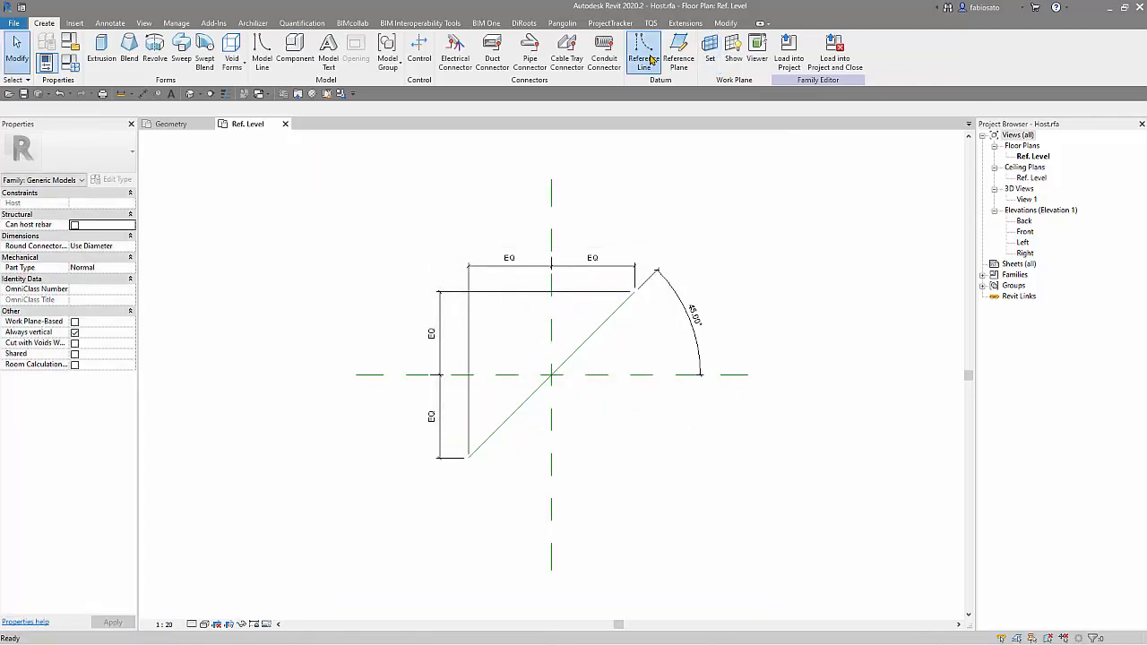
left_click(552, 375)
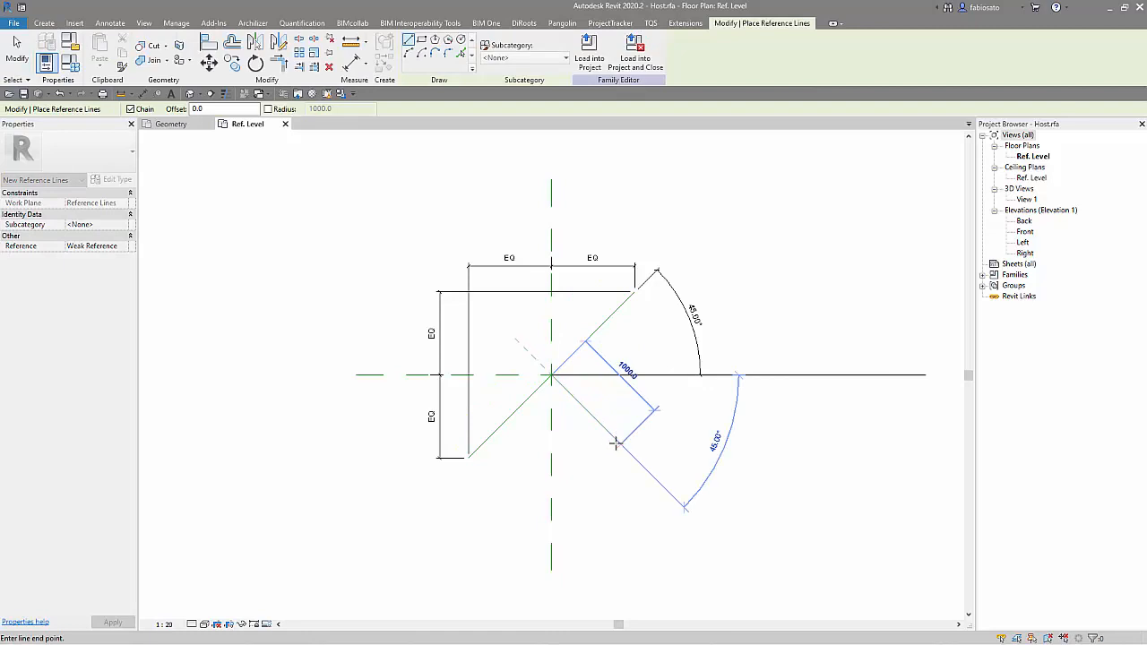
left_click(618, 444)
key("Escape")
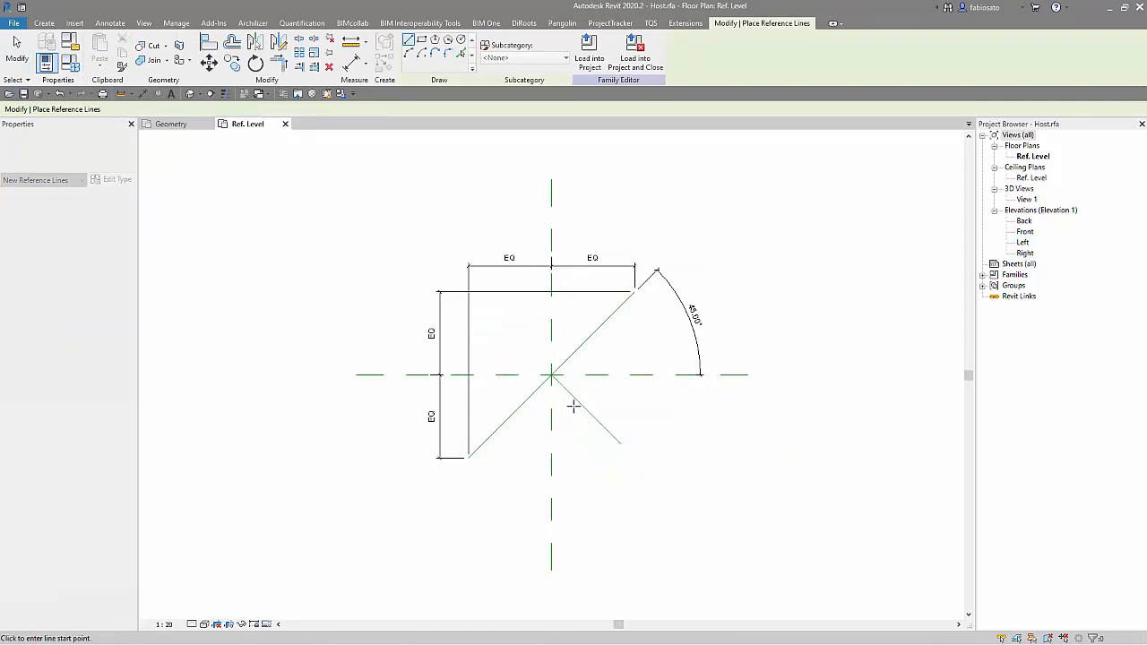
key("Escape")
- Extend the perpendicular reference line's upper end past the origin to a total length of about 2000 mm
left_click(570, 397)
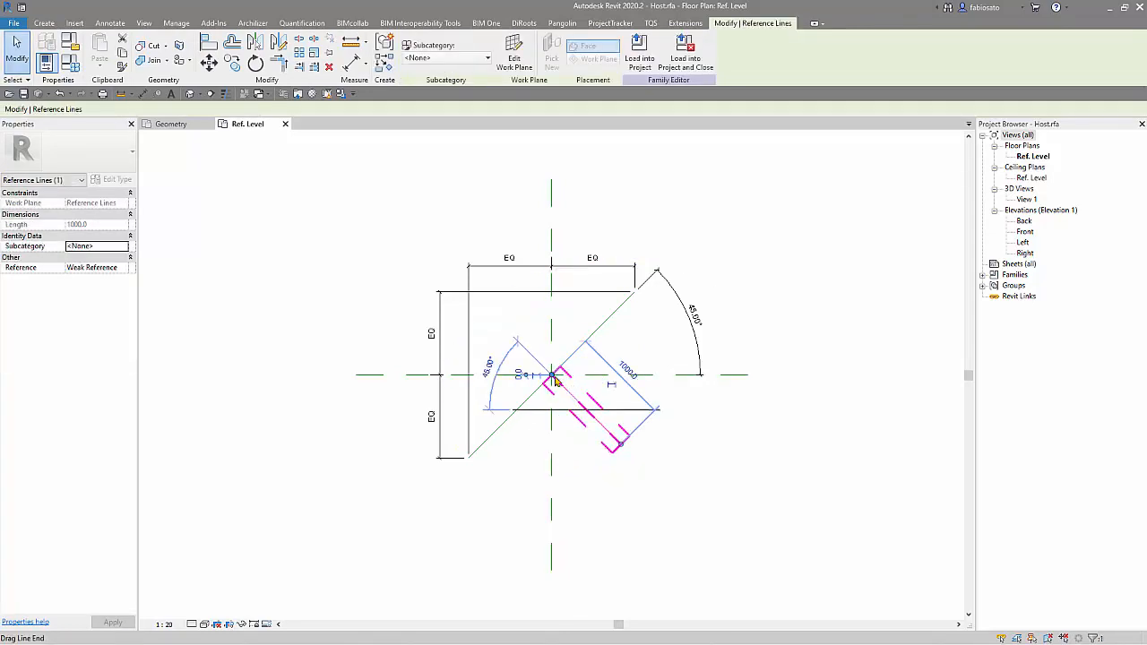
left_click_drag(552, 375, 482, 306)
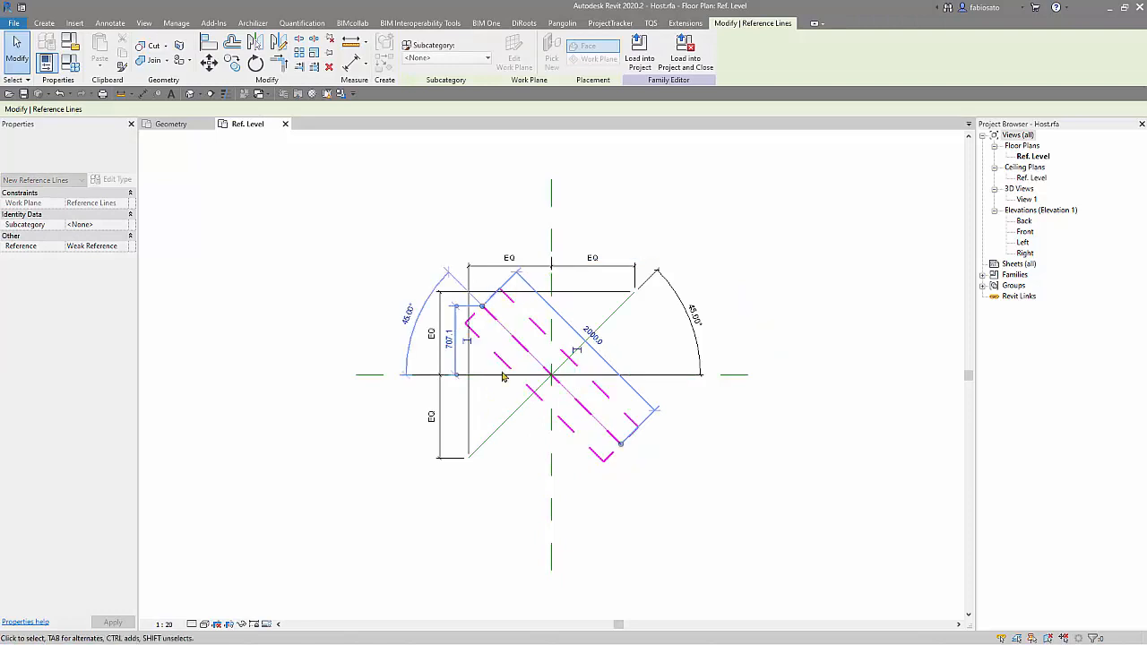
key("Escape")
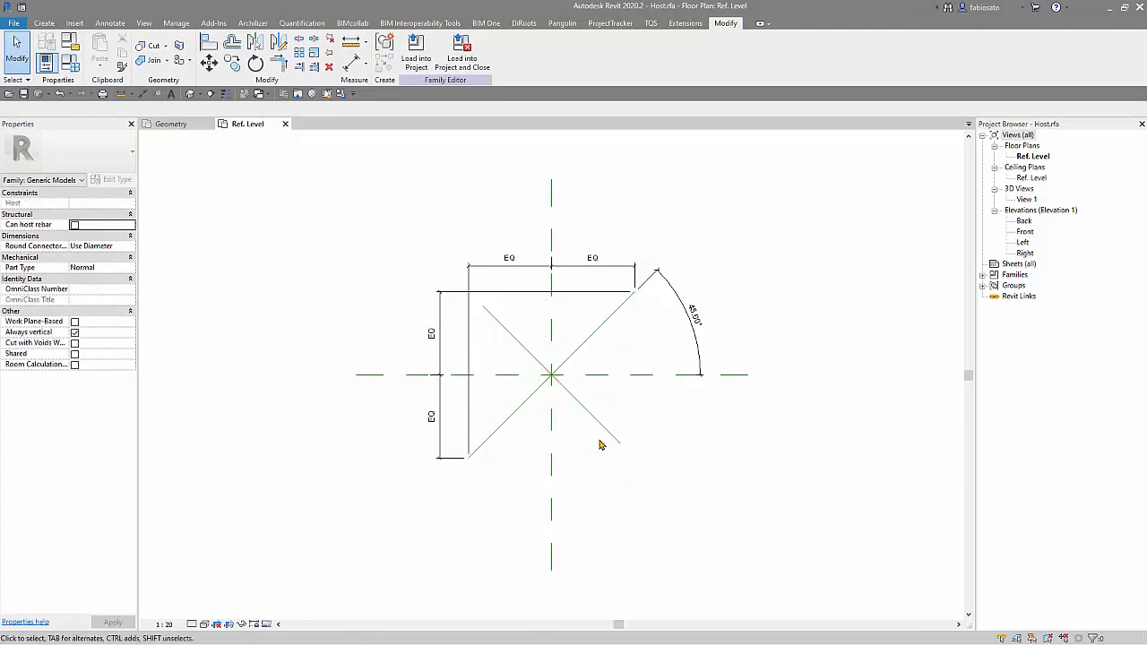
- Dimension the diagonal line's endpoints about the perpendicular reference line with an aligned dimension and make both segments equal
left_click(351, 60)
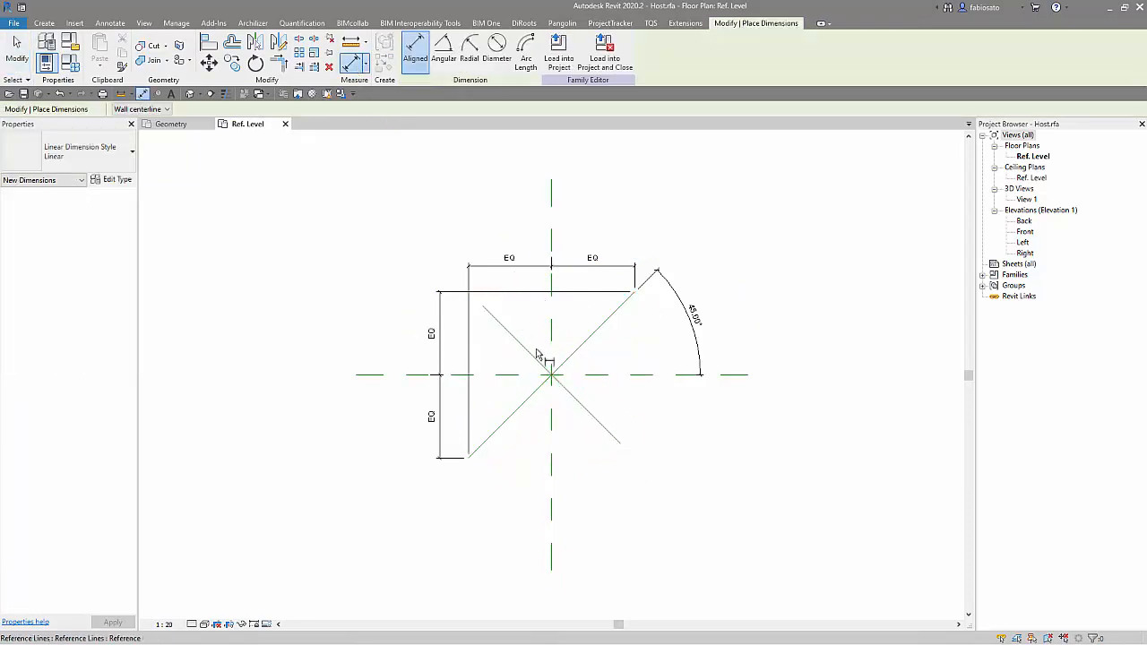
left_click(587, 417)
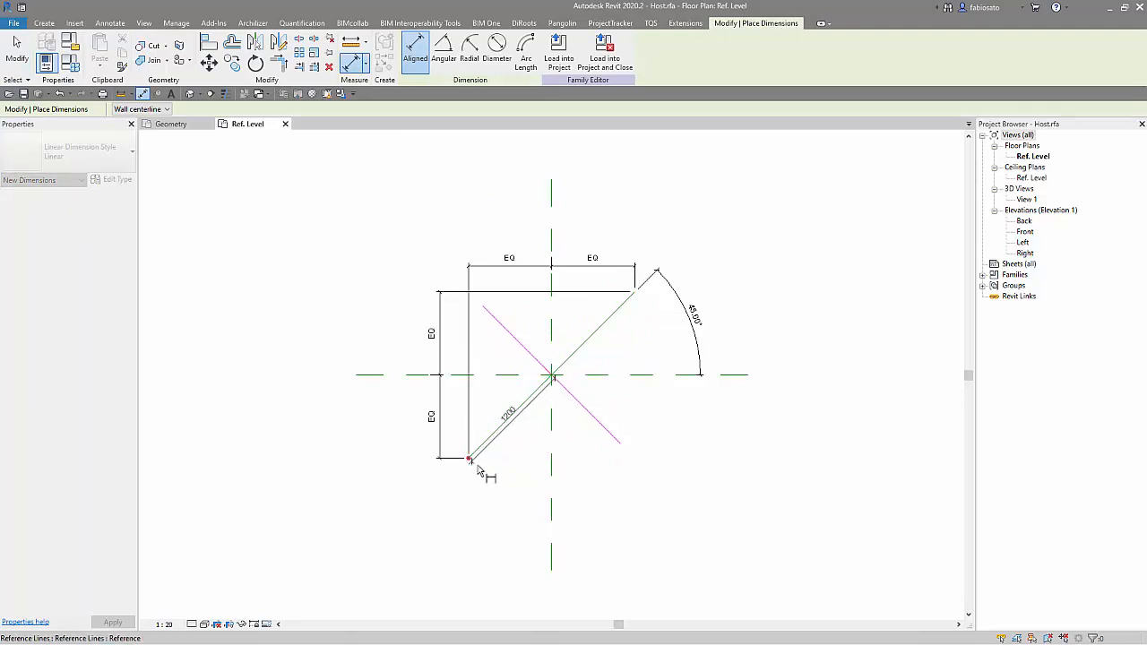
left_click(636, 293)
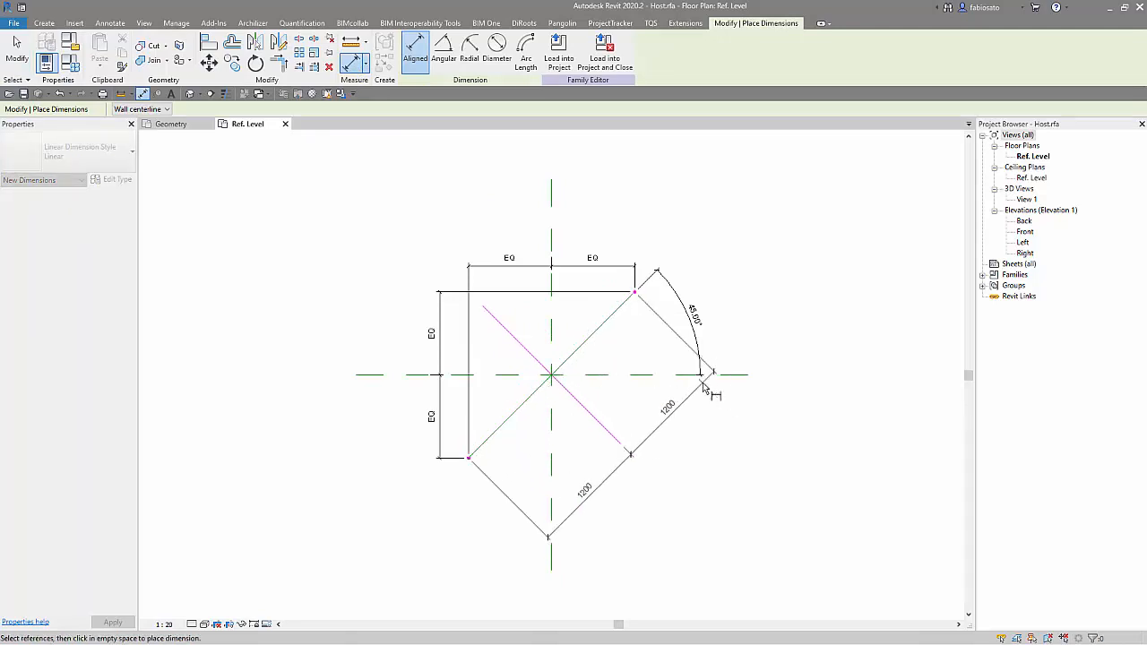
left_click(706, 414)
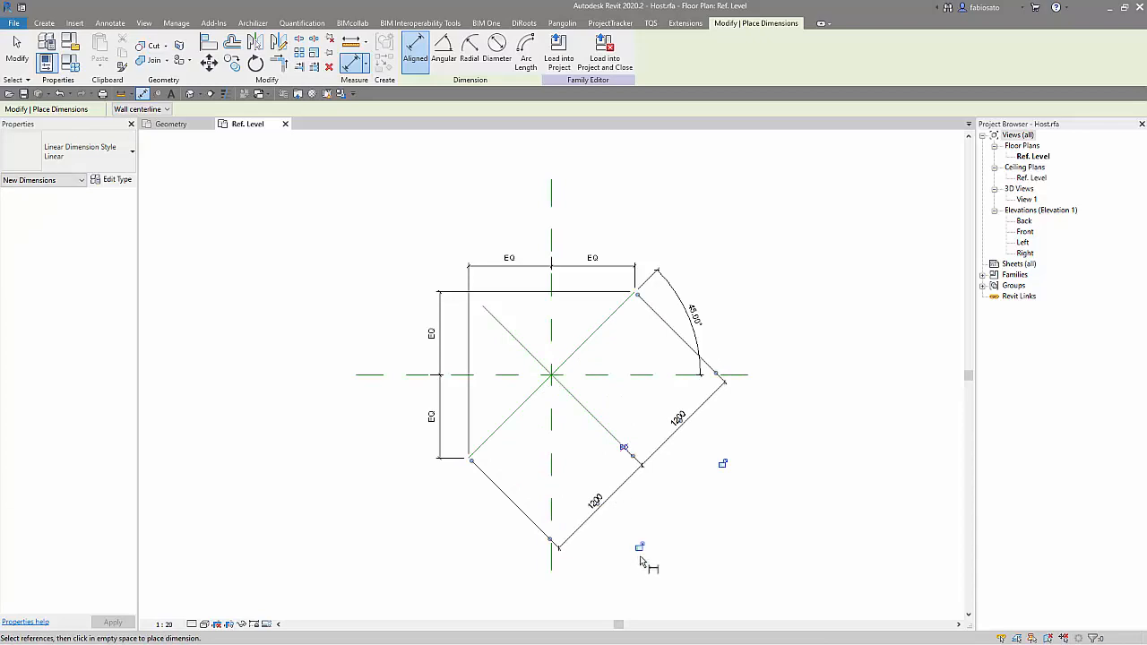
key("Escape")
left_click(624, 448)
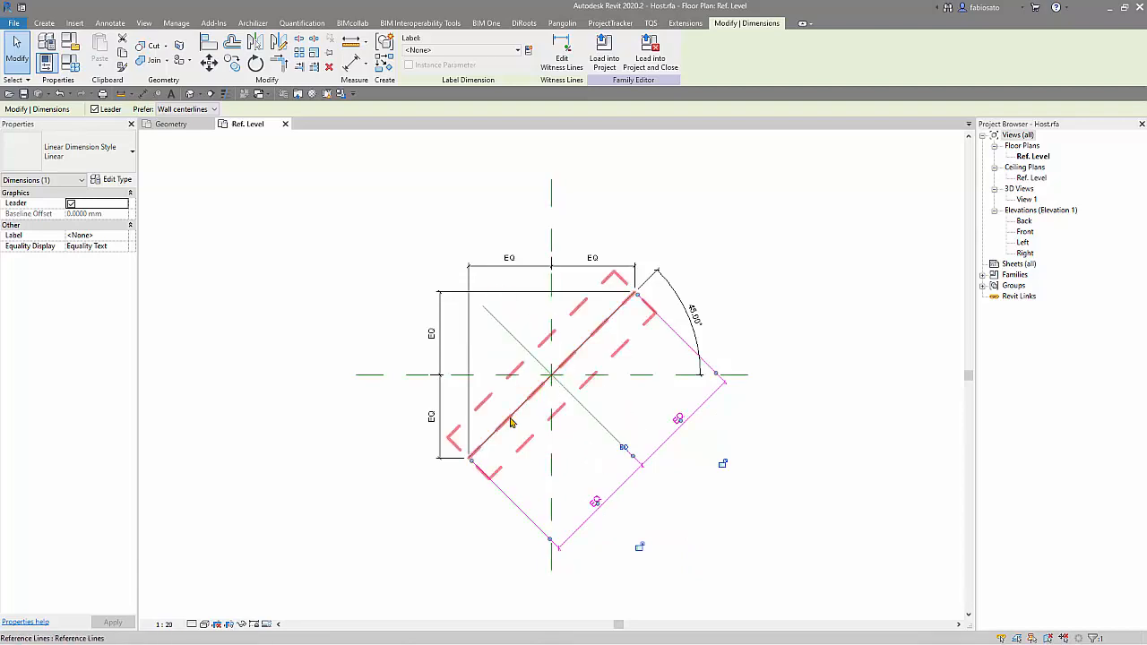
left_click(252, 470)
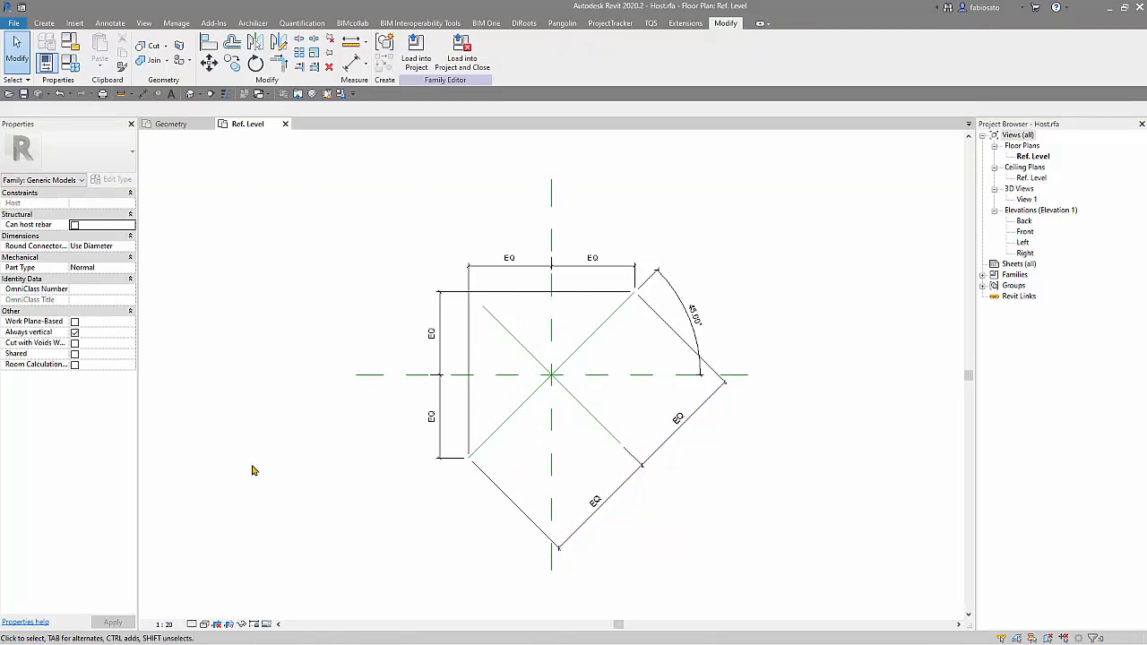
- Label the 45° angular dimension with a new instance family parameter named Rotation, grouped under Constraints
left_click(674, 291)
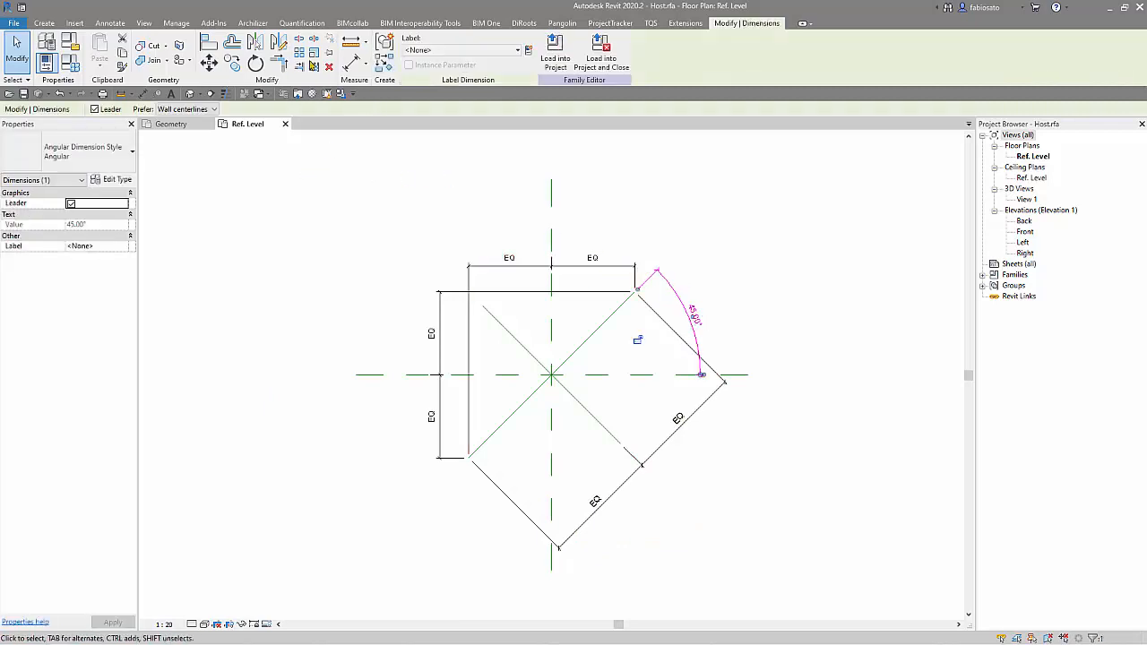
left_click(528, 51)
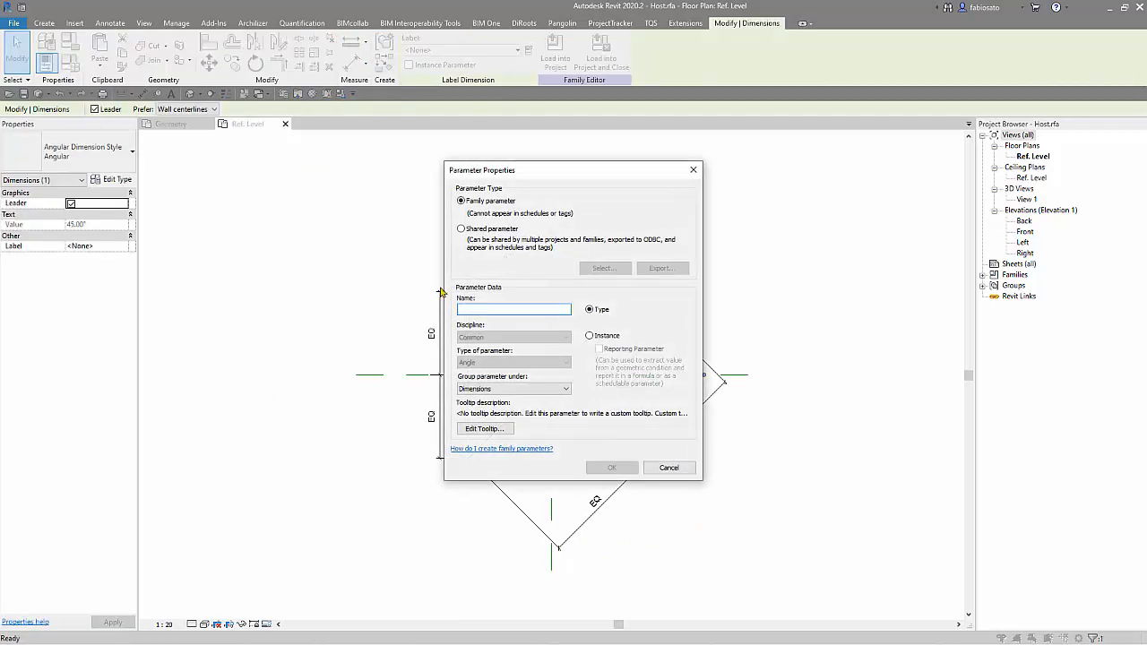
type("Rotation")
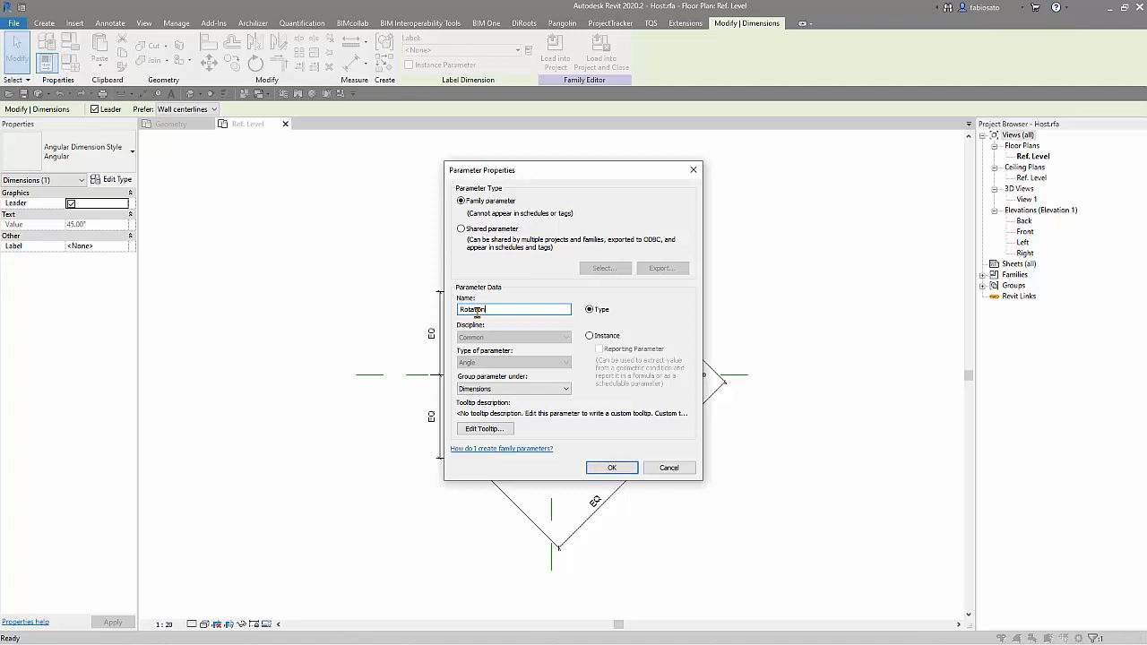
left_click(589, 336)
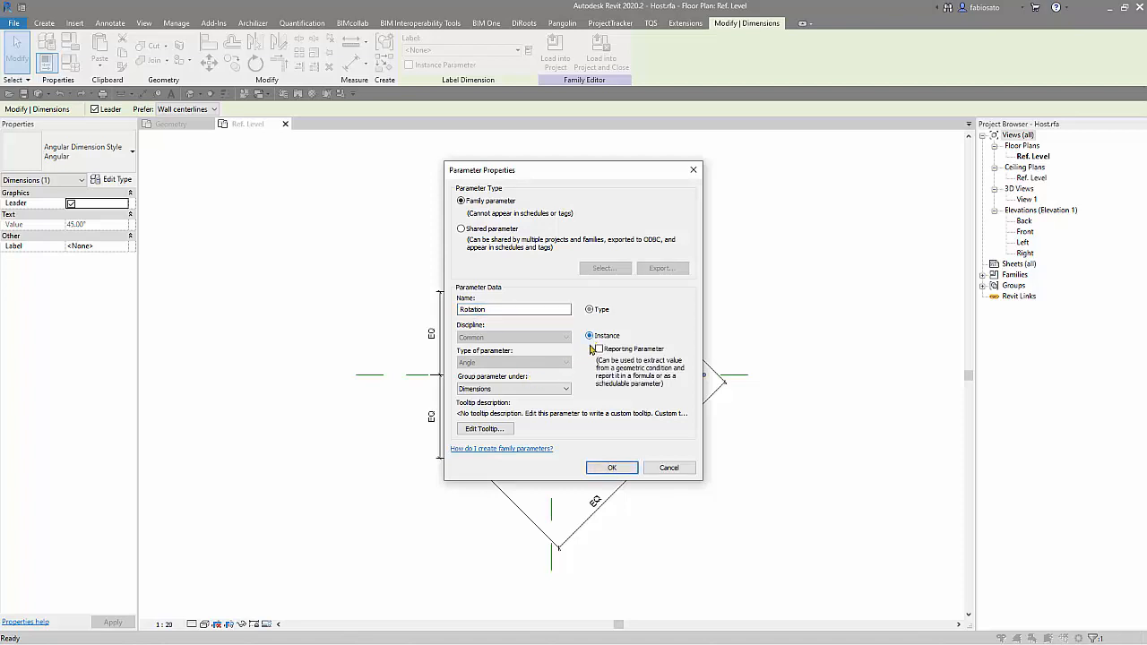
left_click(526, 391)
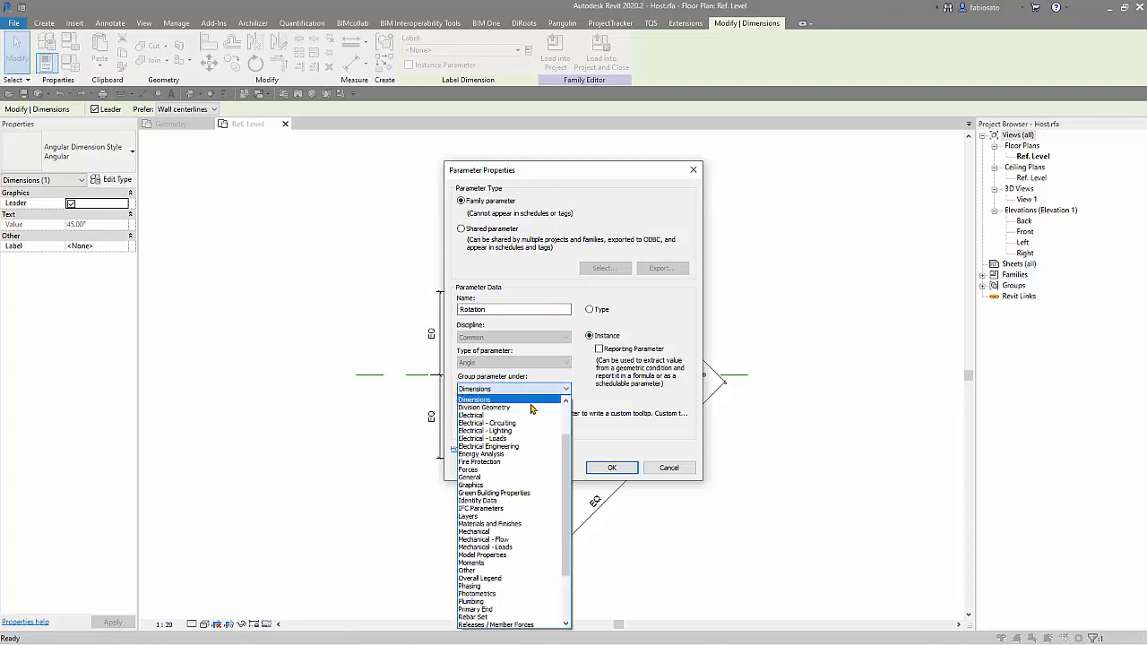
scroll(531, 412, "up", 1)
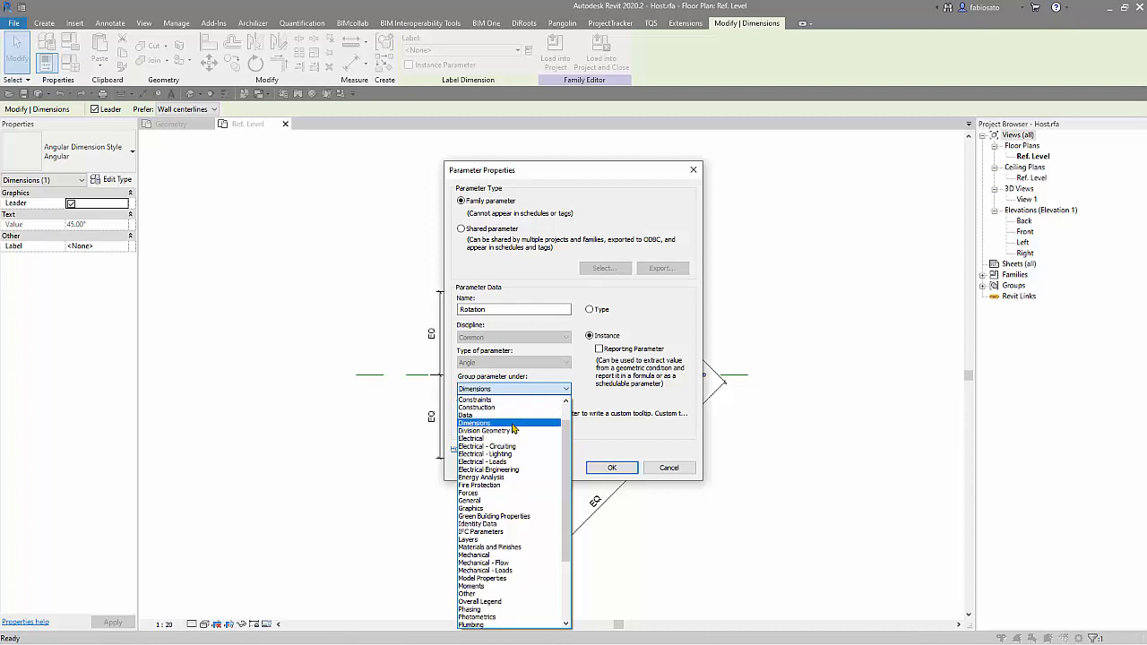
left_click(515, 399)
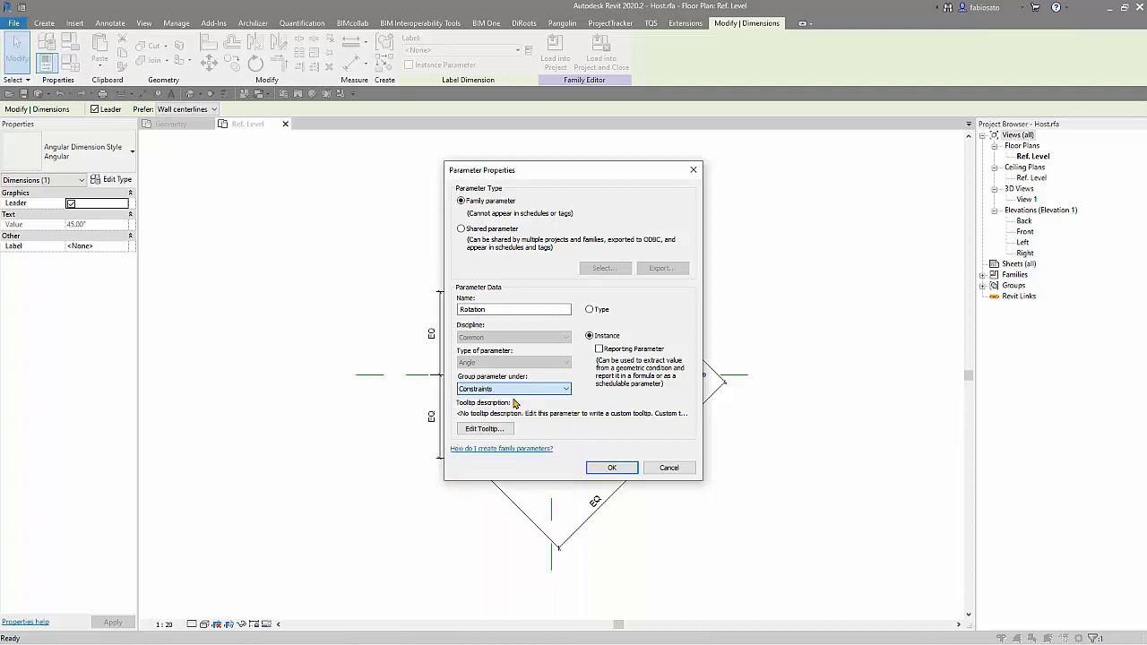
left_click(611, 467)
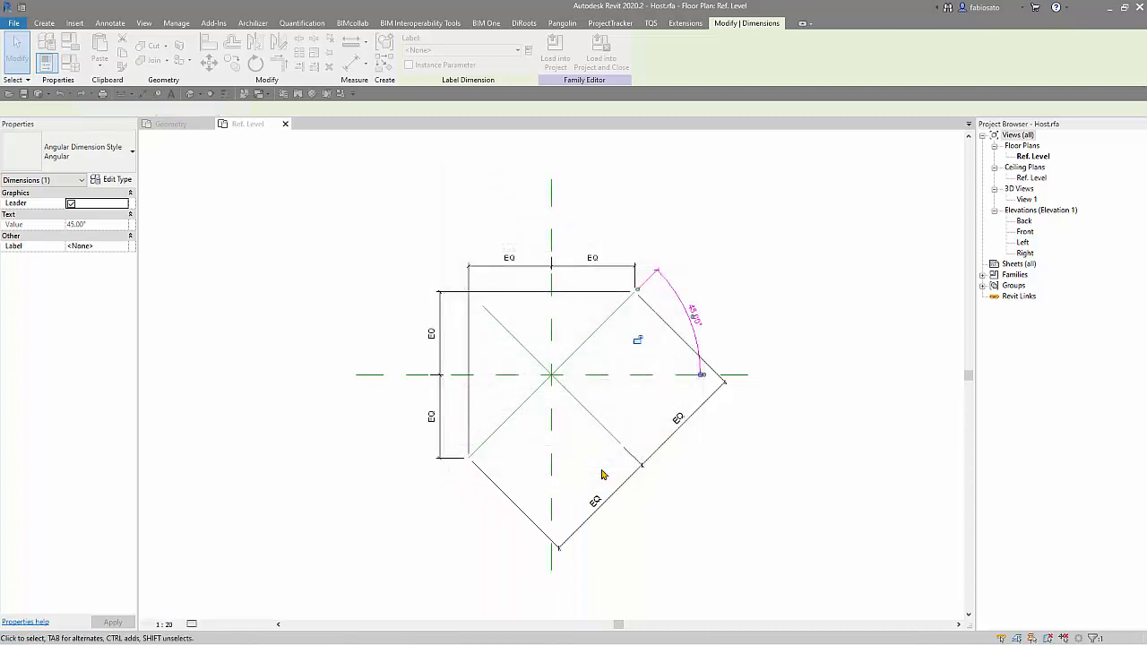
left_click(403, 492)
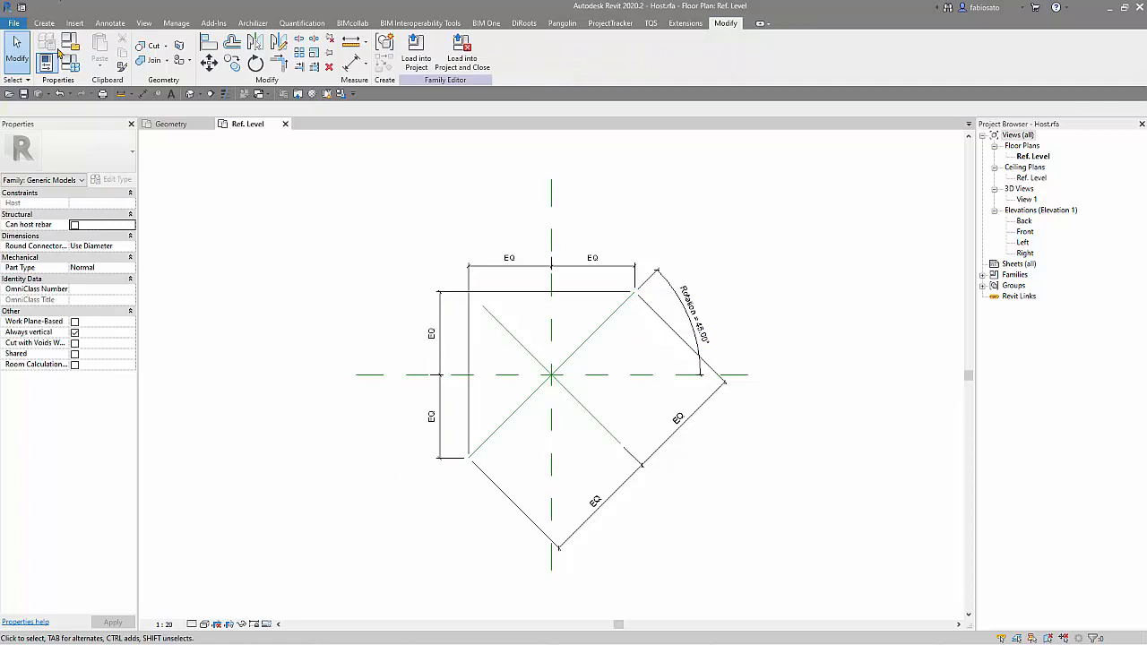
- Flex the family by setting the Rotation parameter to 30° and applying it
left_click(61, 52)
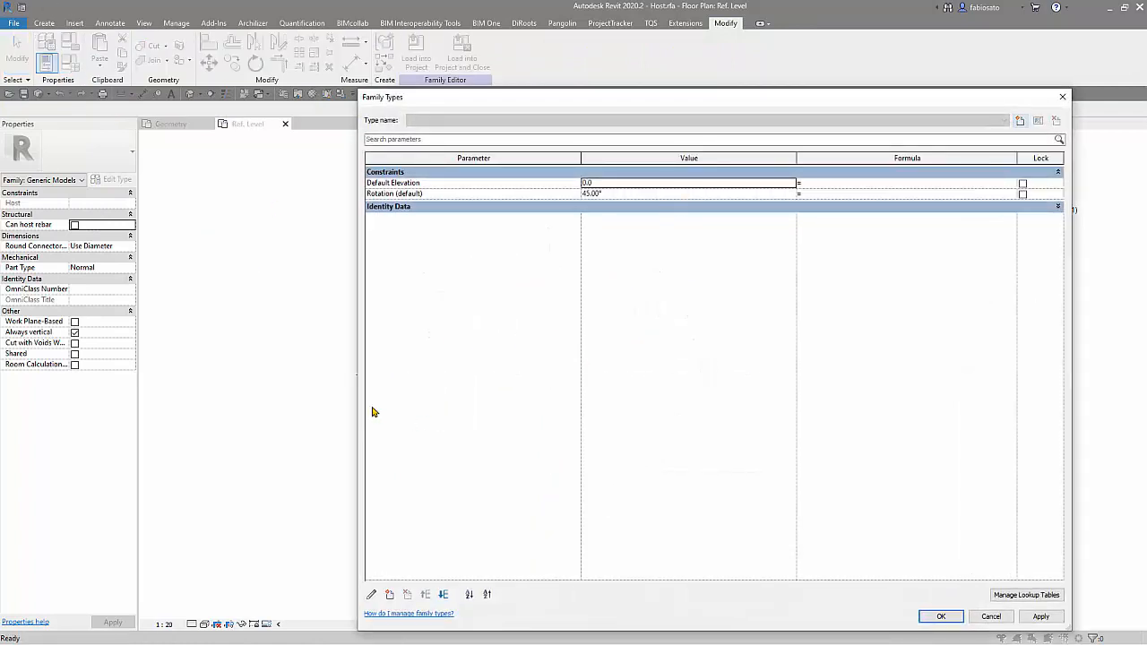
left_click_drag(357, 401, 776, 408)
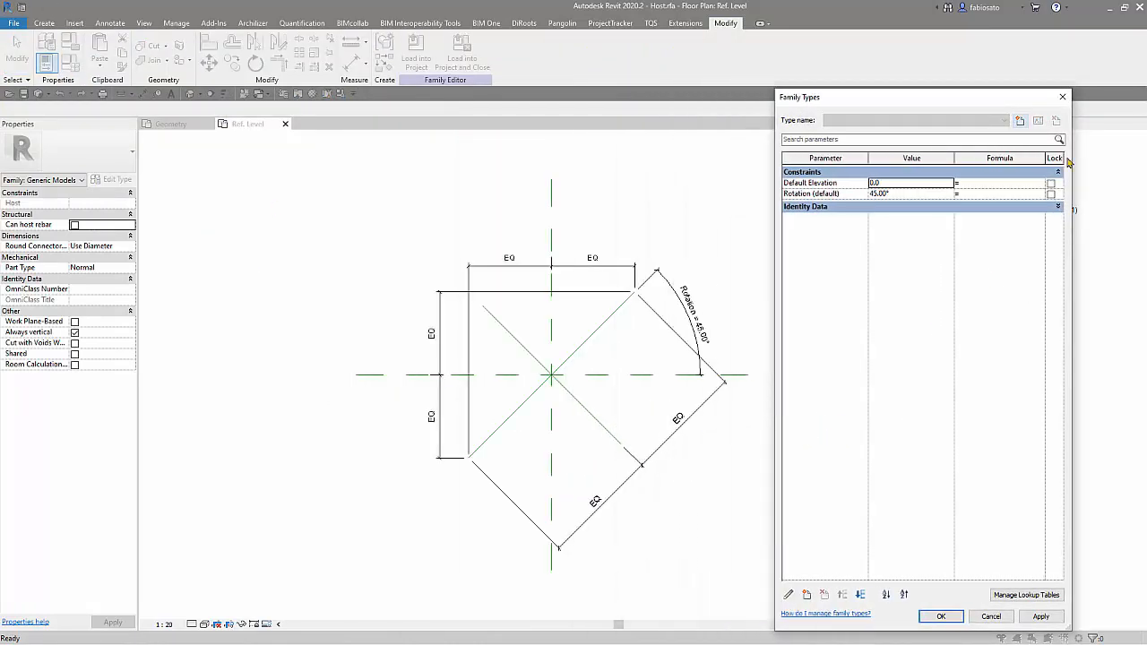
left_click(905, 194)
type("30")
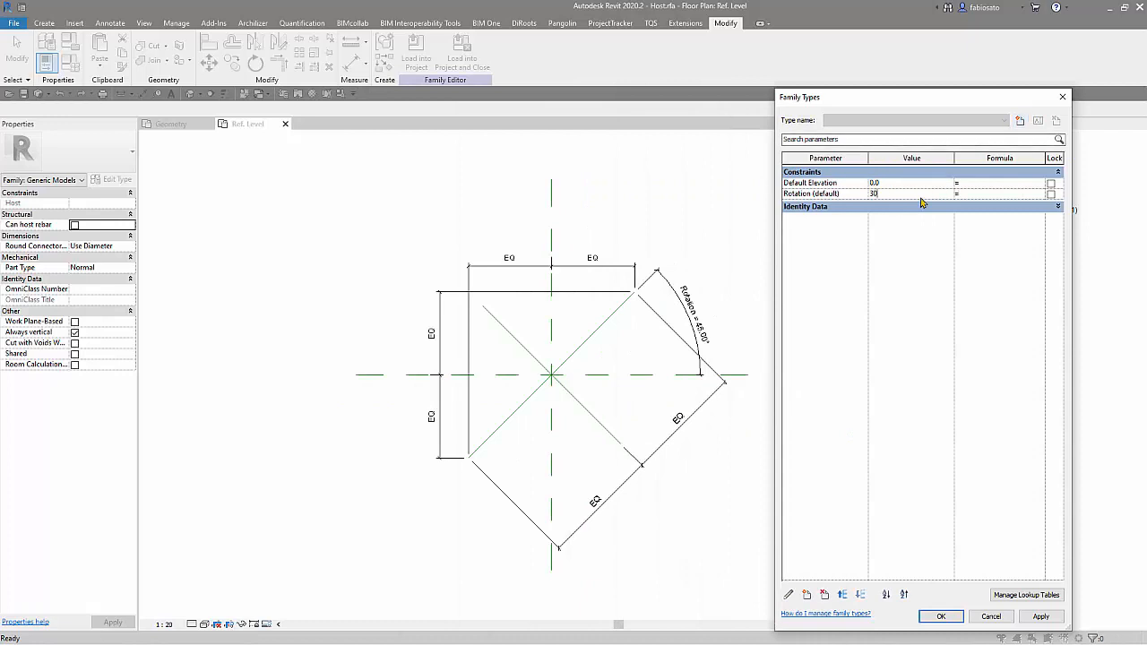
key("Tab")
left_click(1040, 616)
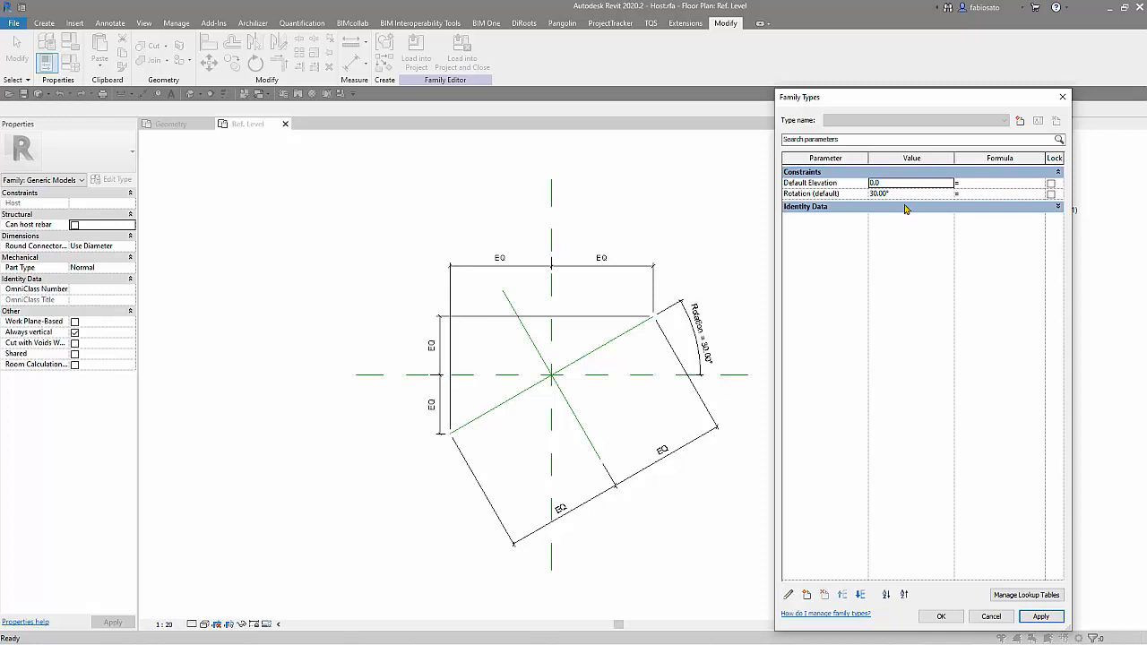
- Set the Rotation parameter to -30° and apply it to test the opposite direction
left_click(909, 196)
type("-3")
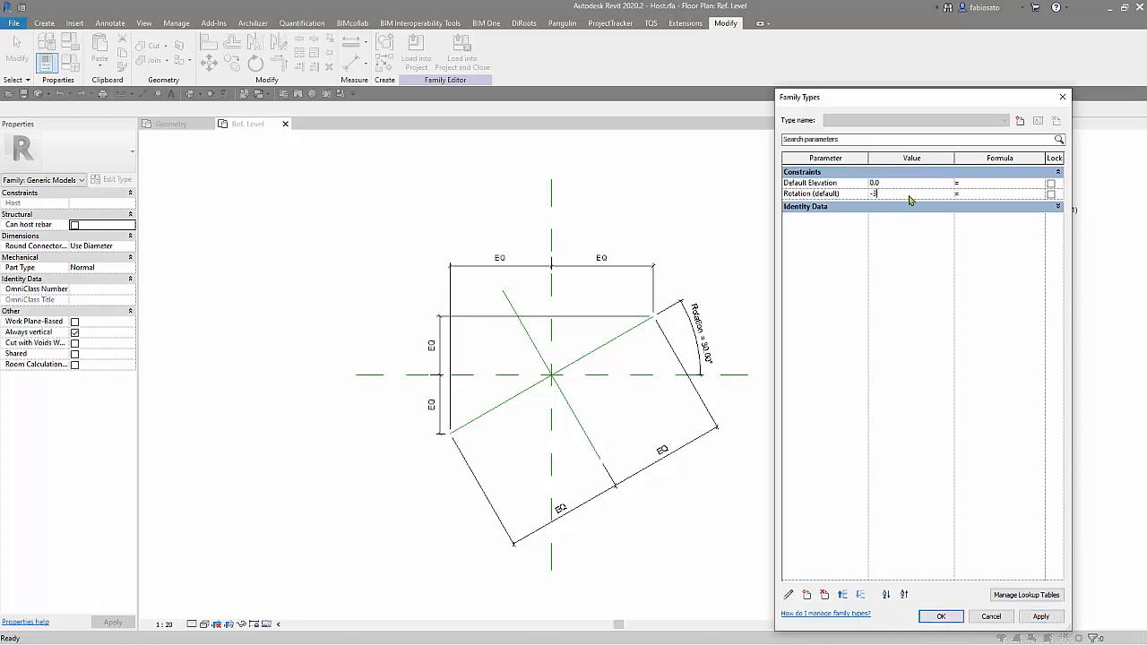
type("0")
key("Tab")
left_click(1040, 617)
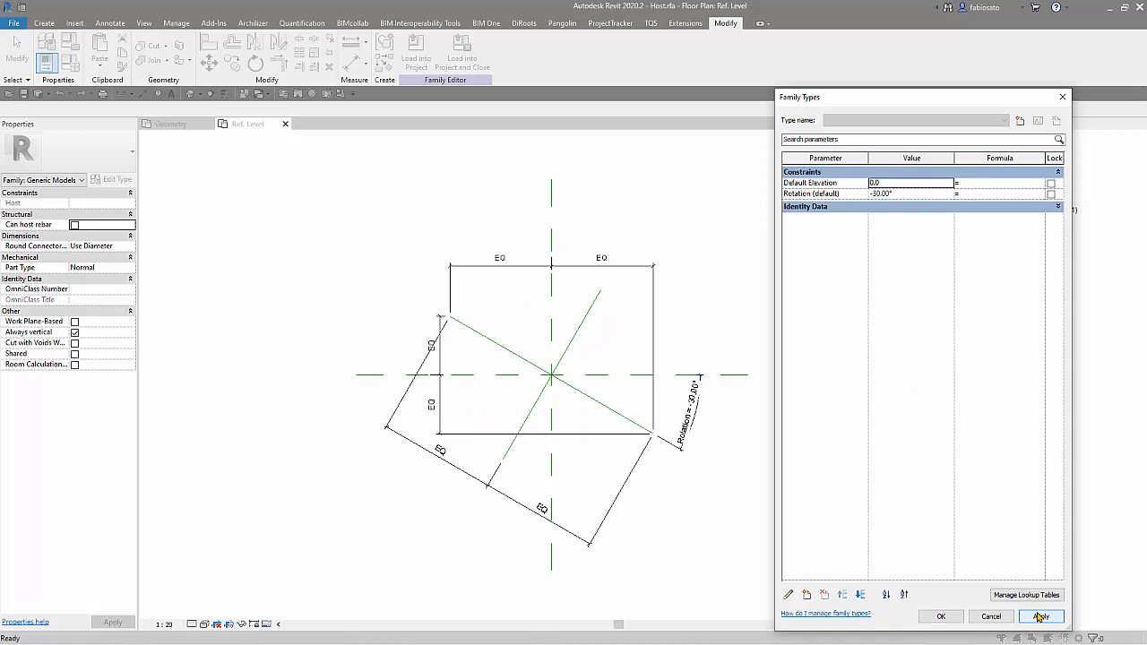
- Set the Rotation parameter to 45° and accept the family type changes
left_click(915, 194)
double_click(915, 194)
type("45")
key("Tab")
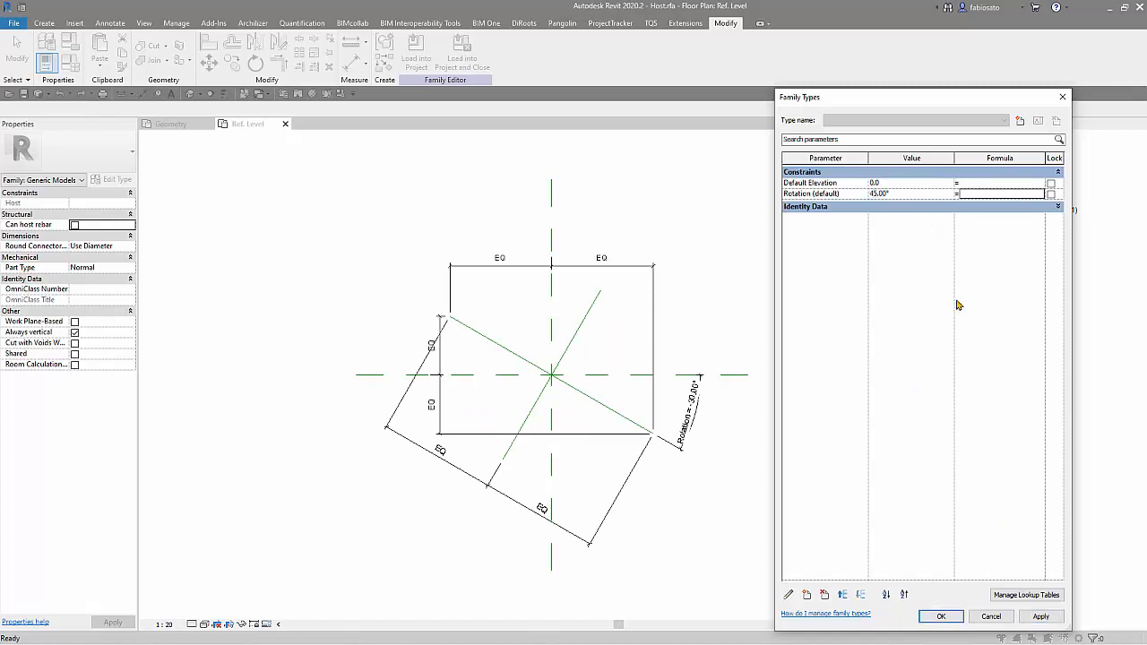
left_click(932, 616)
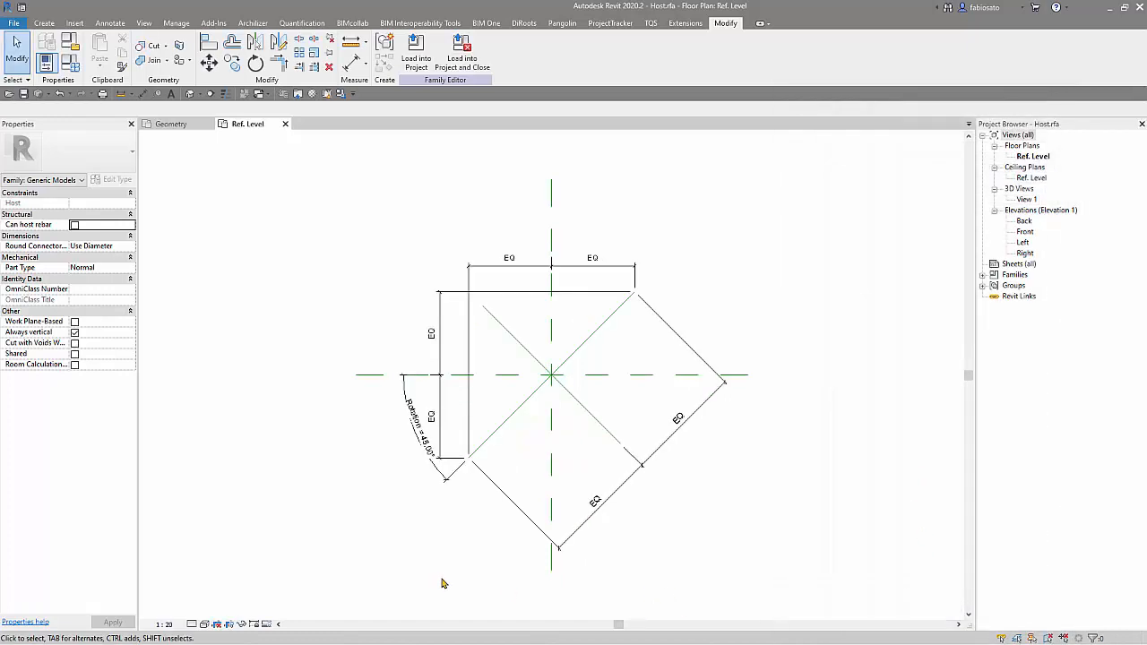
- Load the Geometry family into the Host family and choose to place it on a work plane
left_click(171, 124)
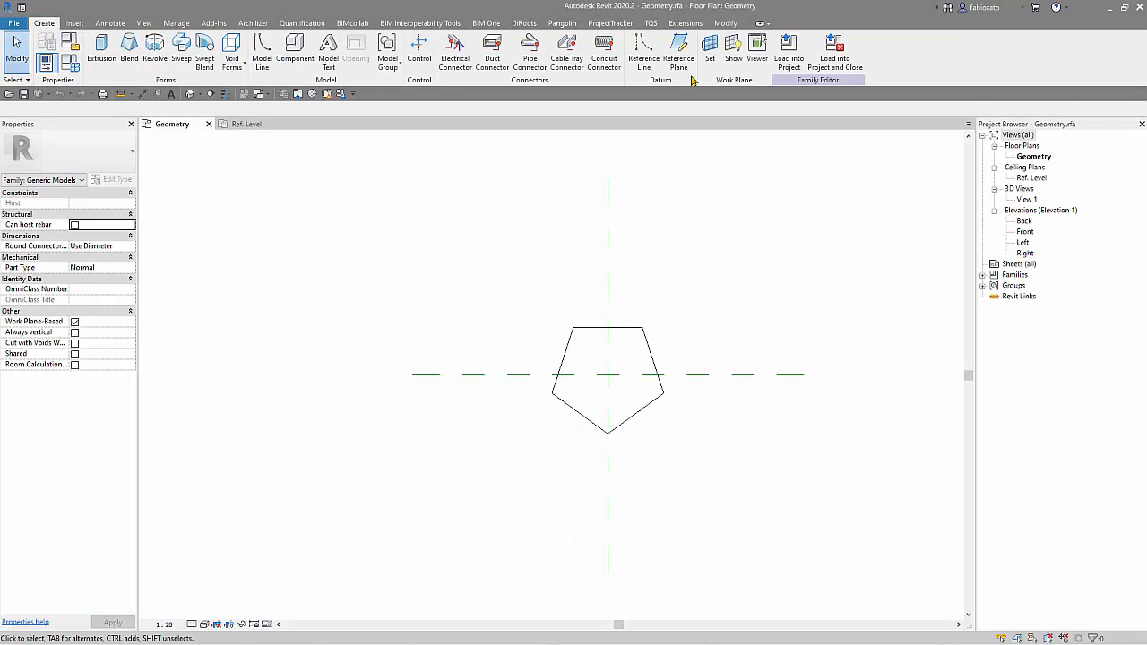
left_click(795, 67)
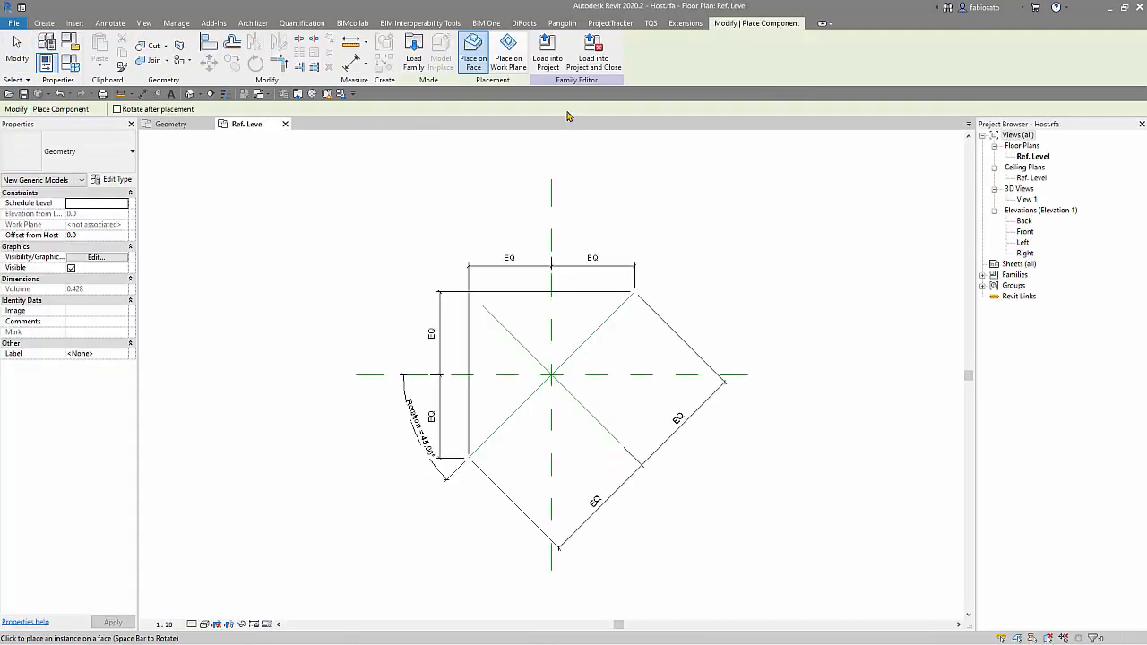
left_click(512, 65)
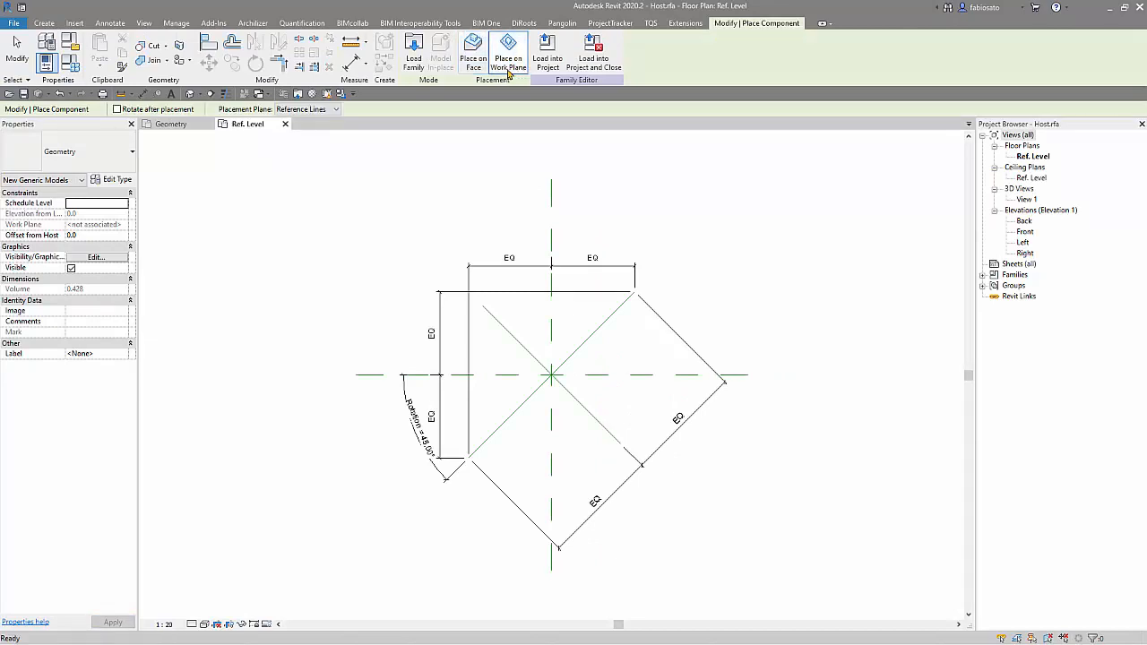
left_click(508, 63)
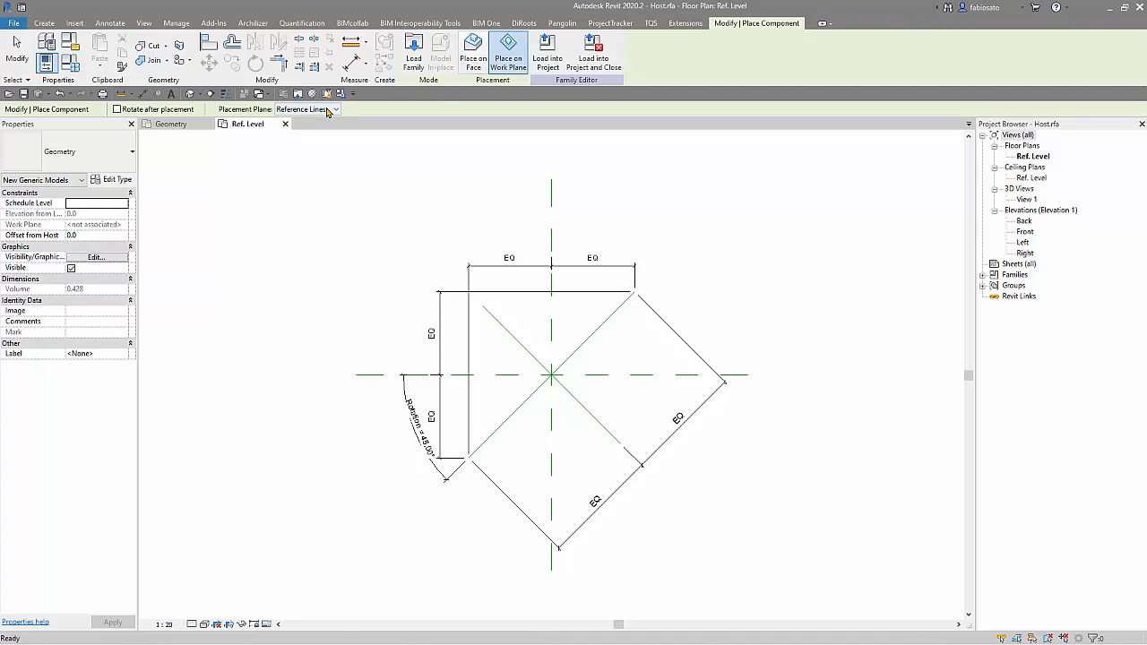
- Set the component's placement plane by picking the plane of the diagonal reference line
left_click(328, 110)
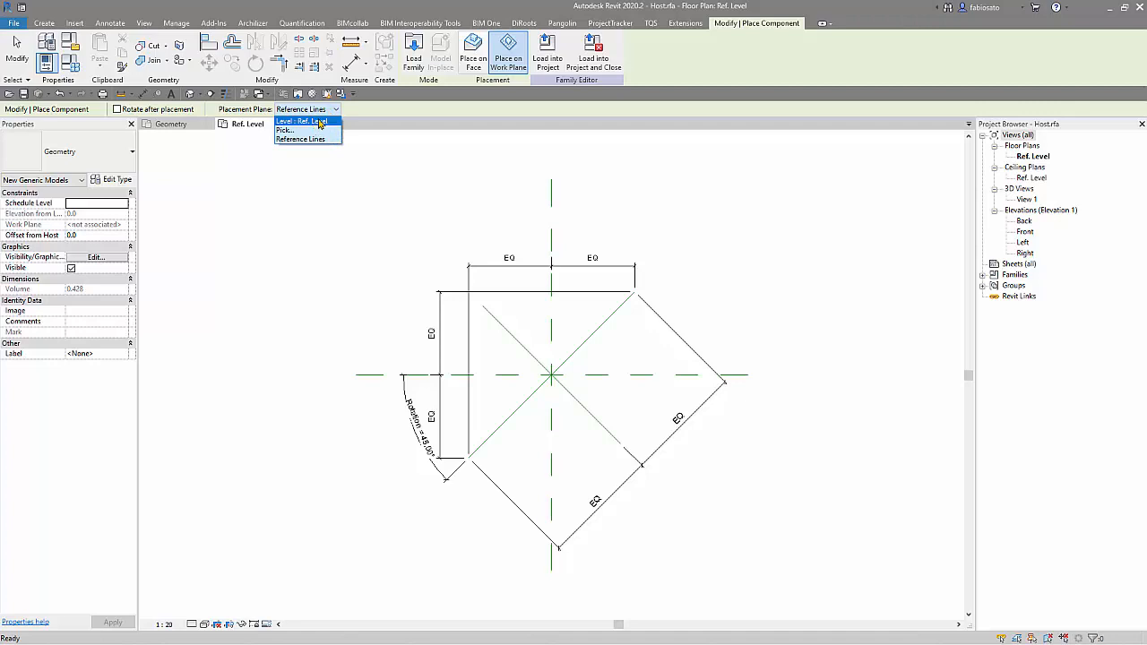
left_click(301, 132)
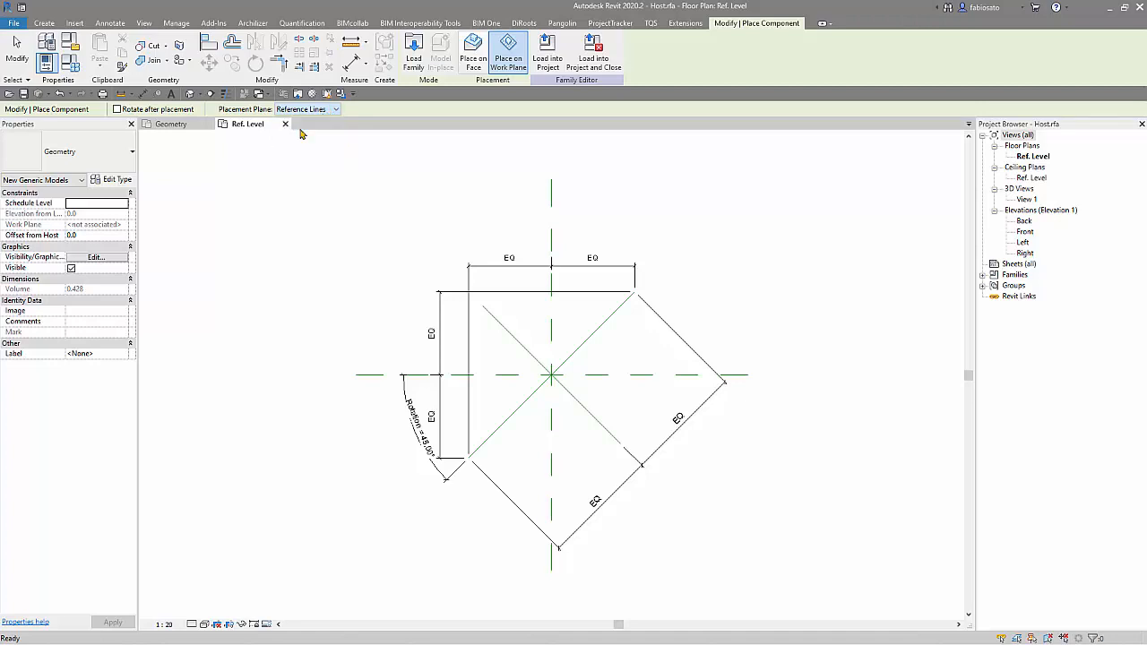
left_click_drag(579, 257, 876, 139)
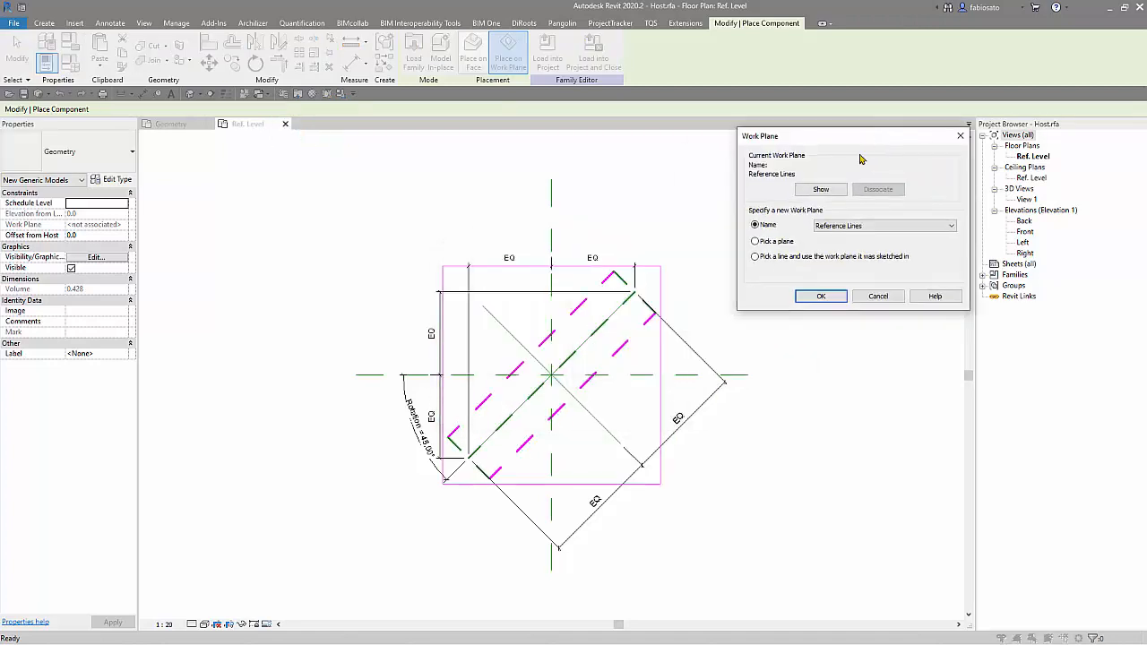
left_click(785, 241)
left_click(816, 298)
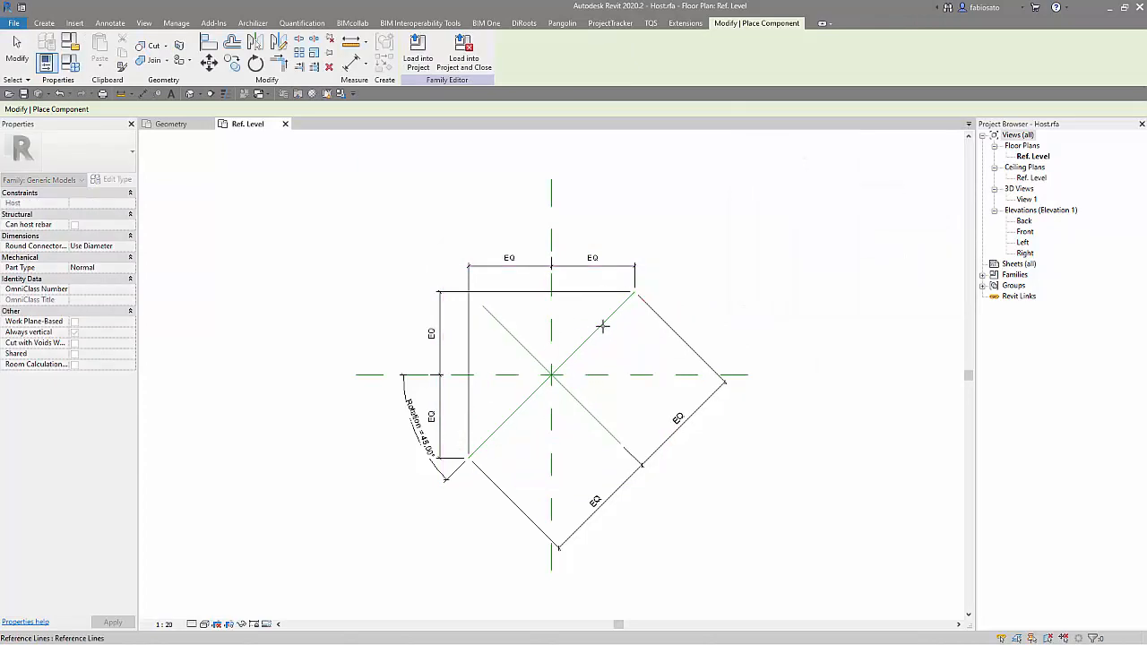
left_click(600, 324)
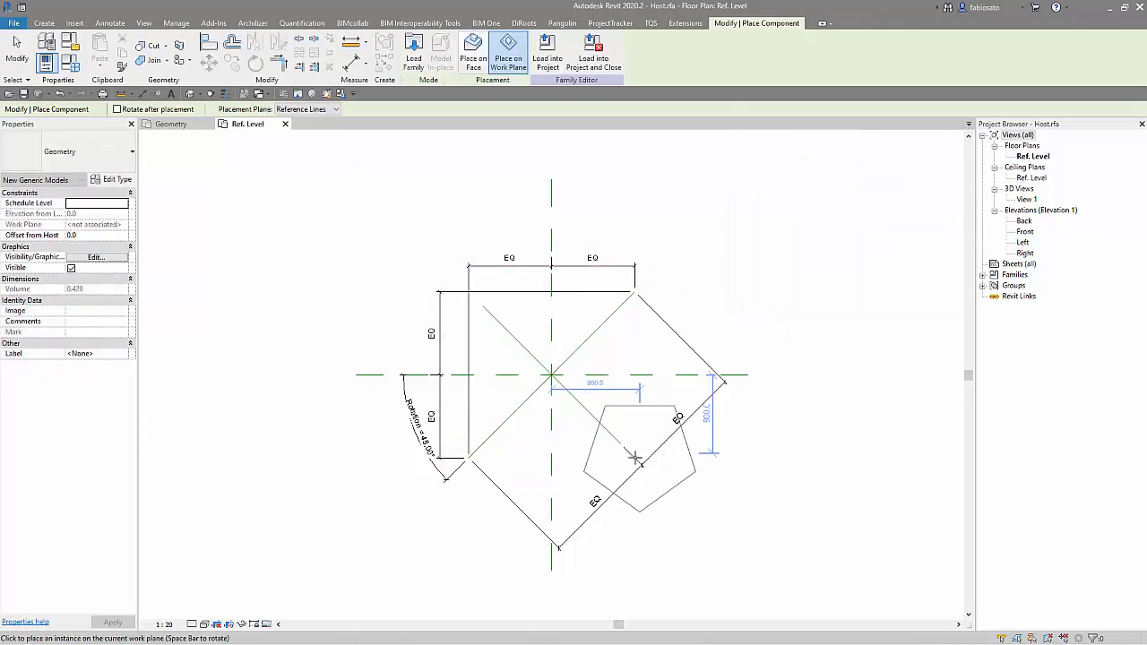
- Place one Geometry component about 2000 mm to the right of and 1500 mm above the origin
left_click(751, 231)
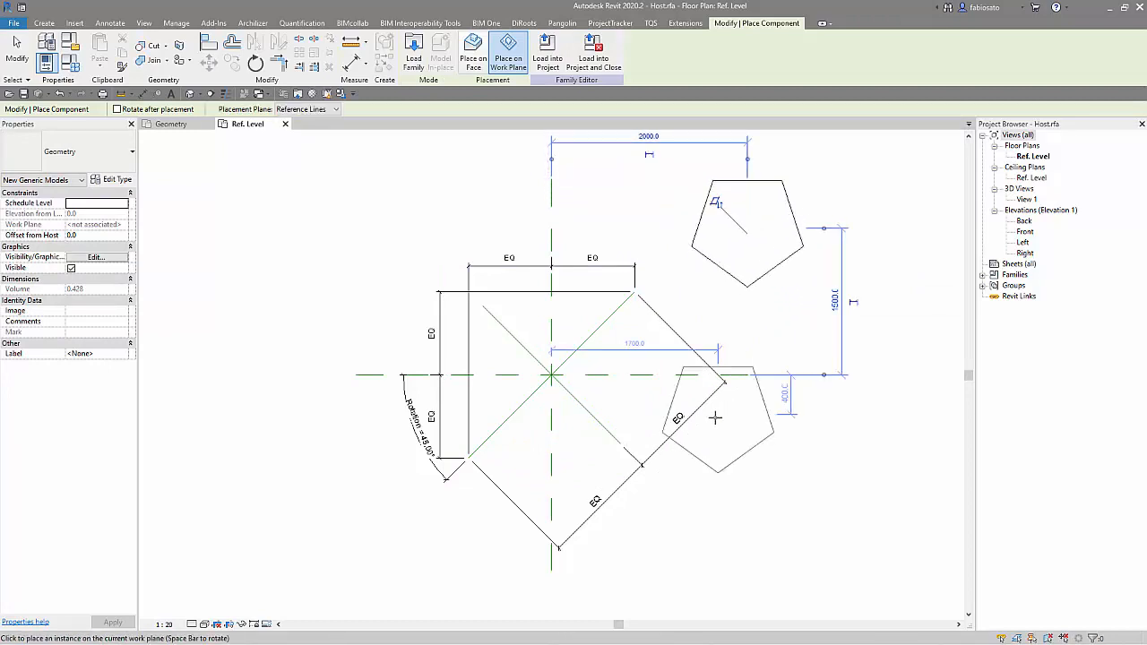
key("Escape")
key("Escape")
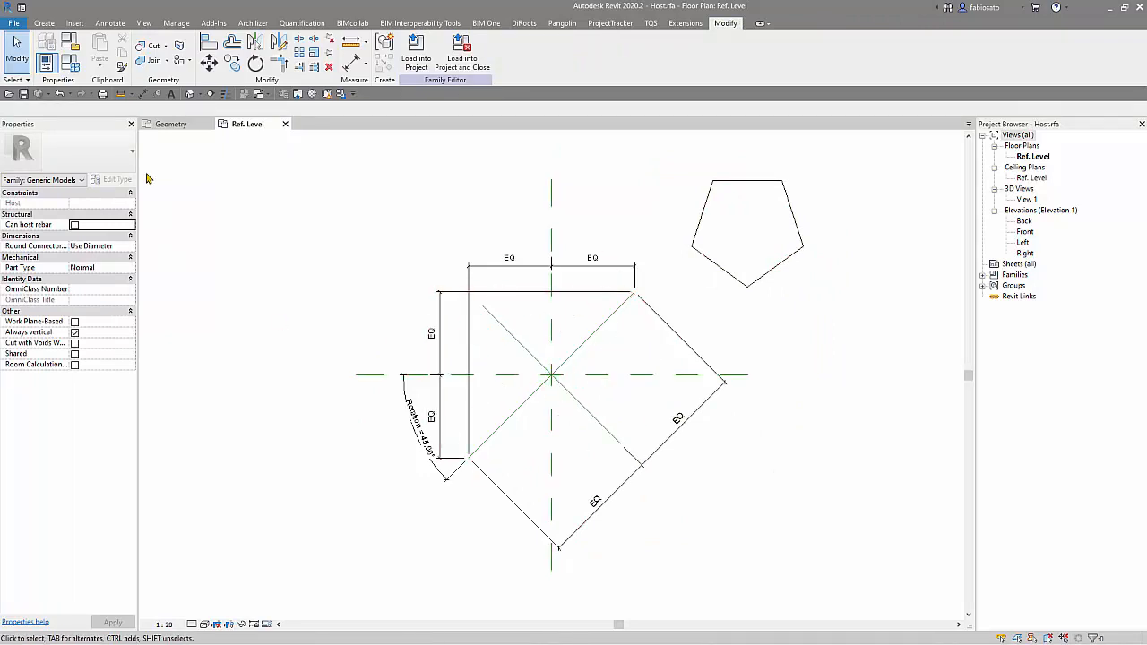
- Set the Rotation parameter to 30° in the family types and accept the change
left_click(72, 61)
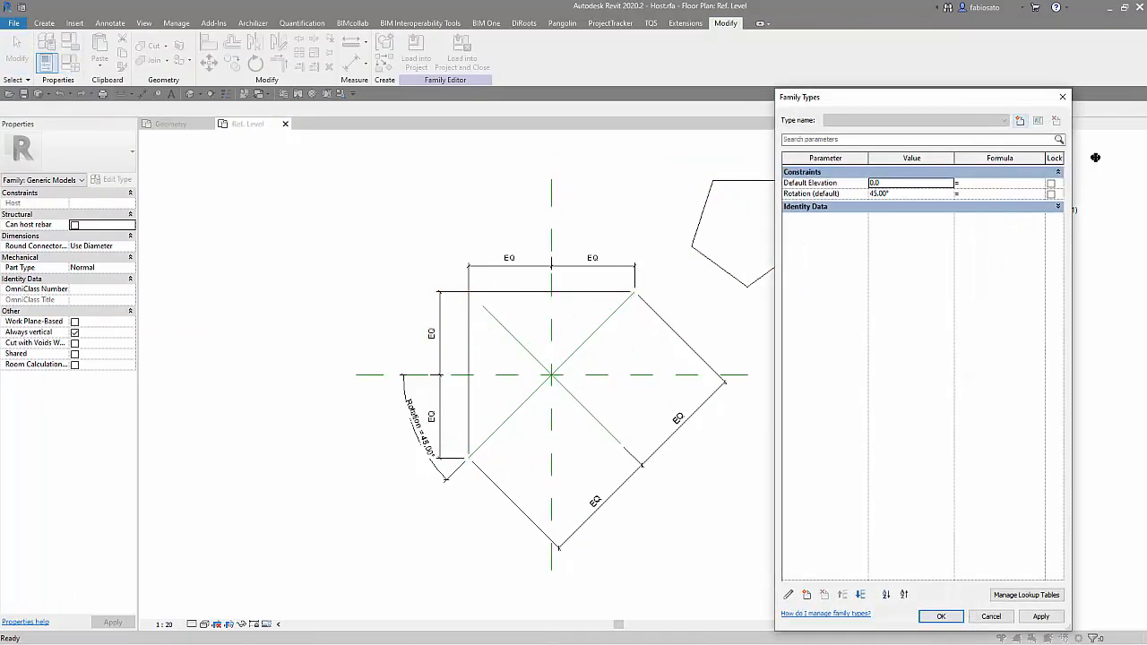
left_click_drag(1037, 90, 1055, 88)
left_click(952, 192)
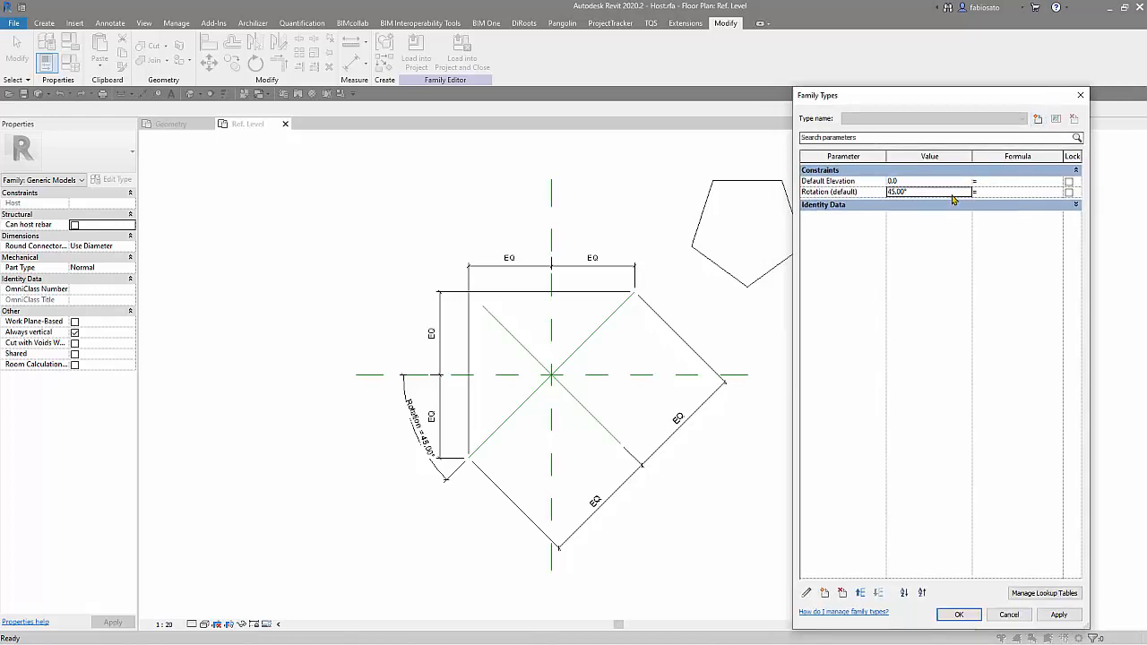
type("30")
left_click(958, 615)
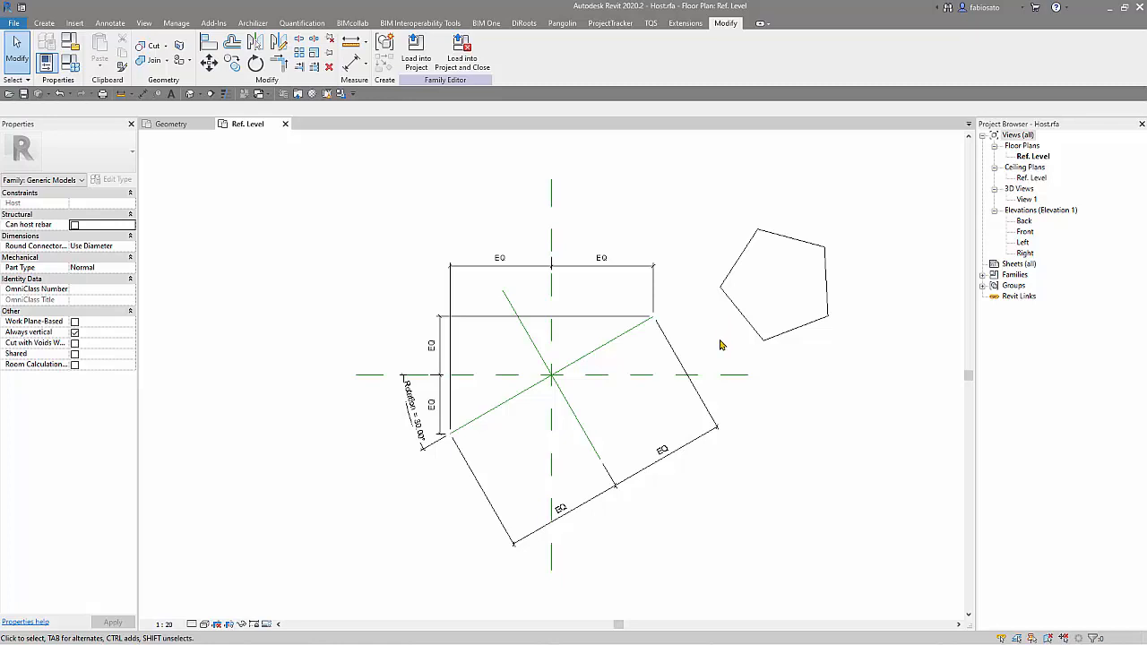
- Align the pentagon component's centre references to the diagonal and perpendicular reference lines so that it centres on the origin
key("a")
key("l")
left_click(628, 333)
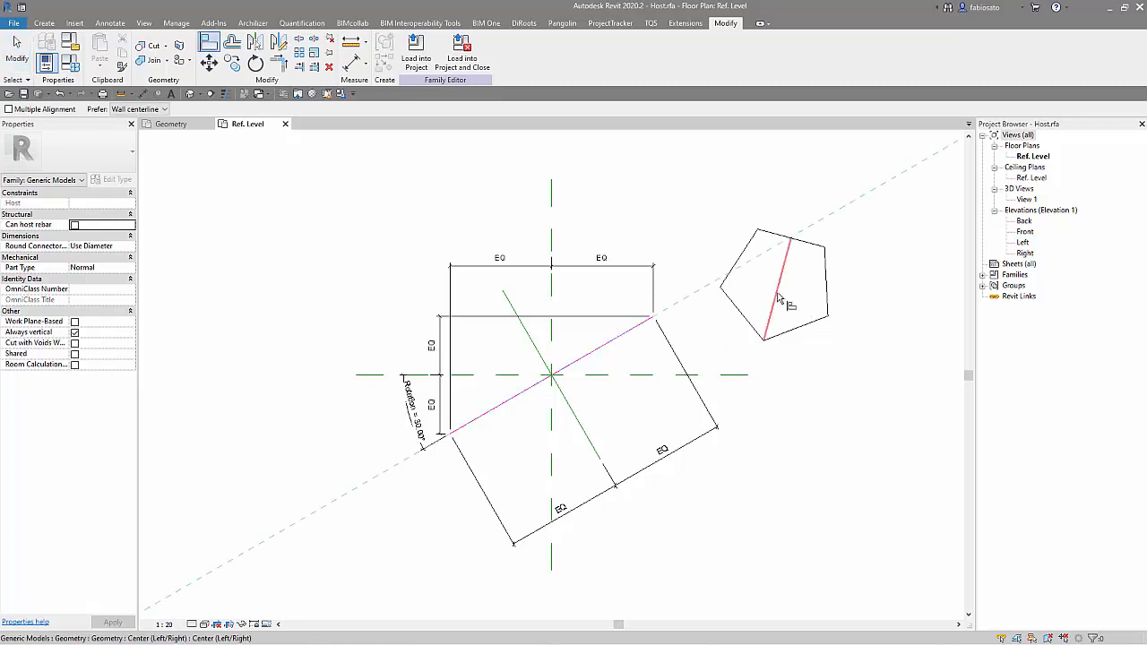
left_click(779, 299)
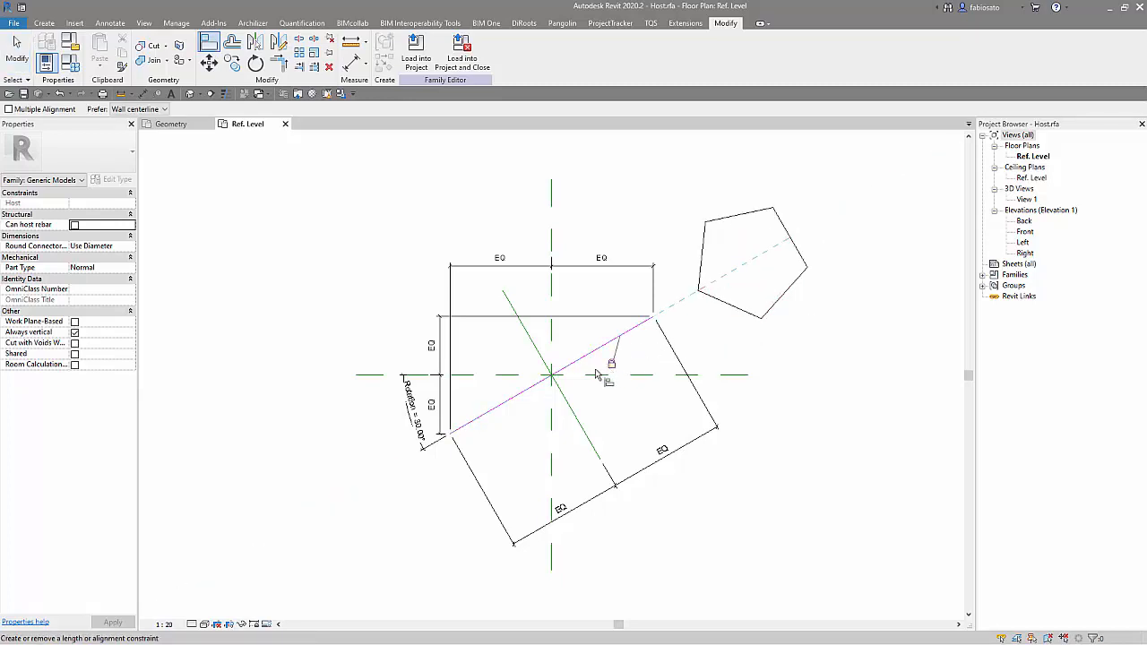
left_click(519, 321)
left_click(755, 264)
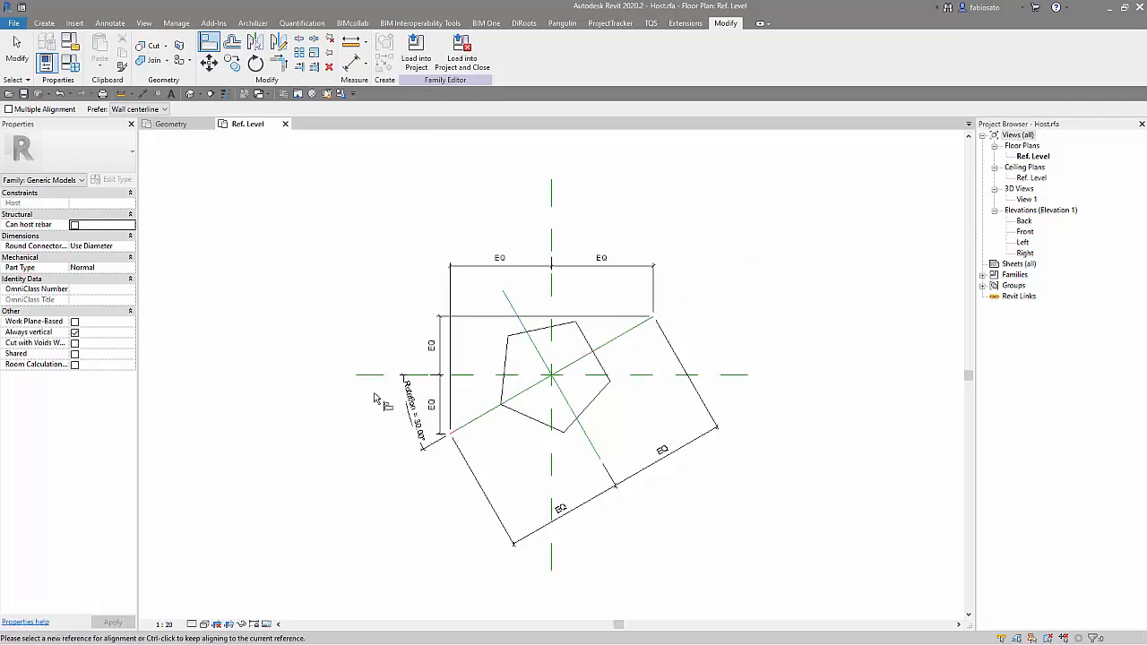
- Flex the host family by setting the Rotation parameter to 180° in the family types and applying it
left_click(70, 62)
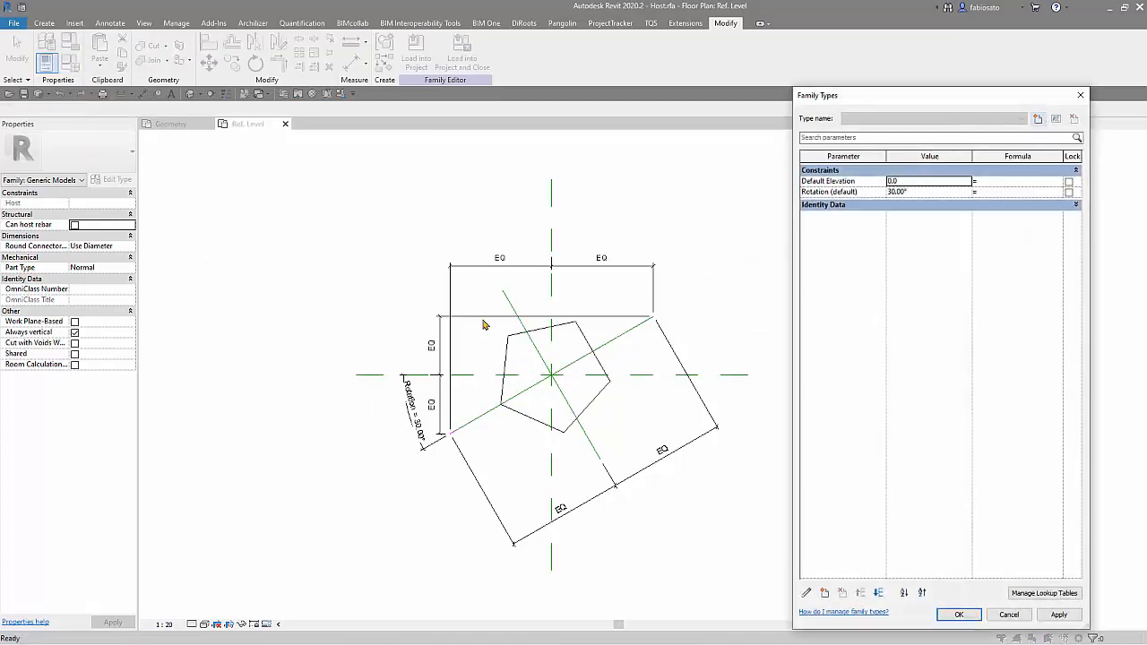
left_click(950, 191)
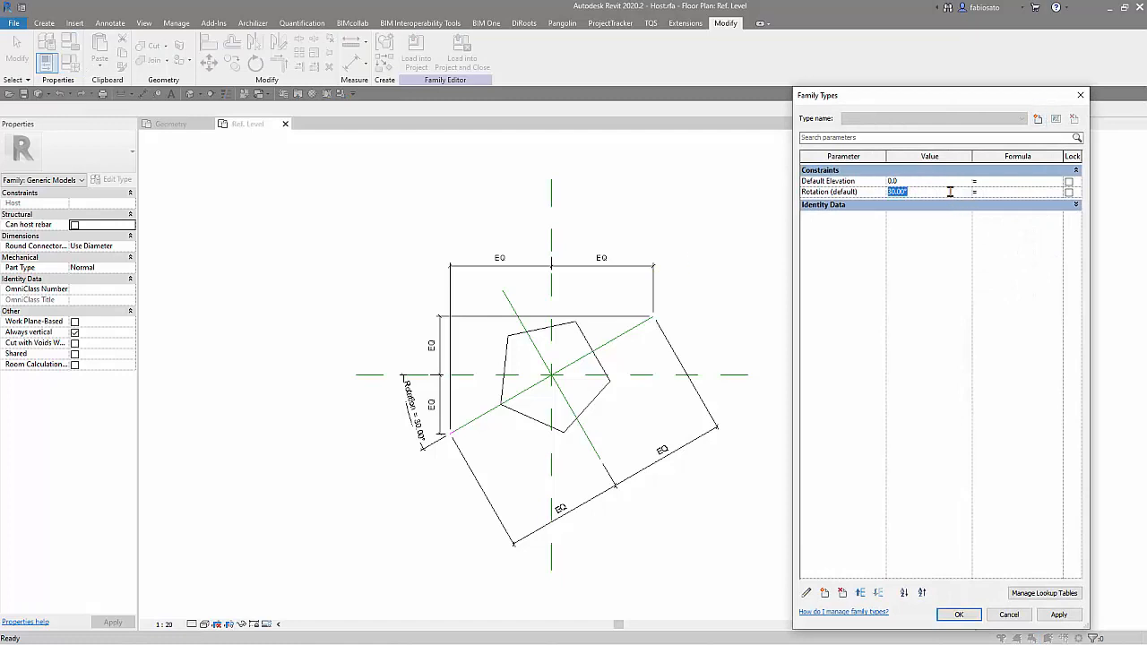
type("18")
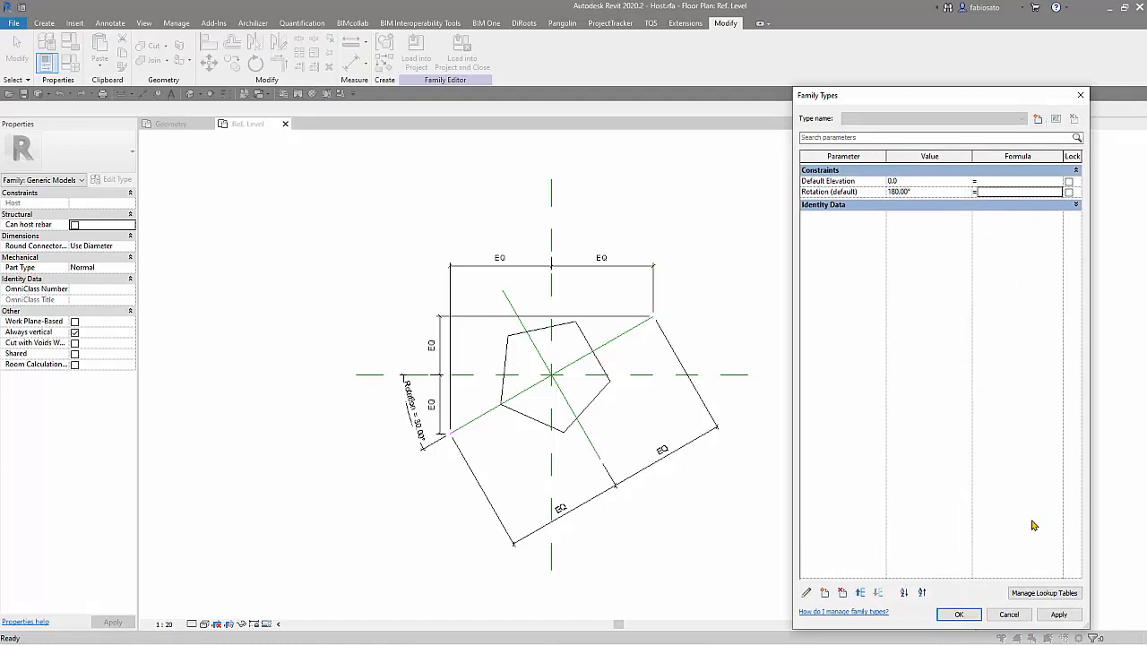
left_click(1049, 615)
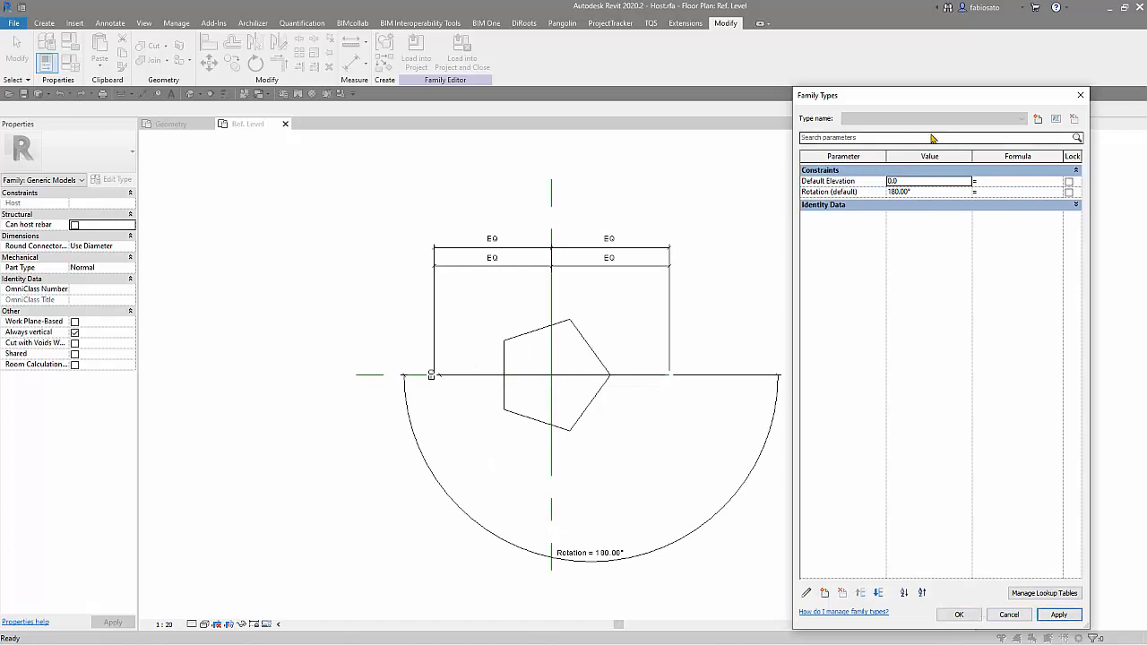
- Change the Rotation parameter to 270° and apply it to the reference lines and pentagon
left_click(924, 192)
type("2")
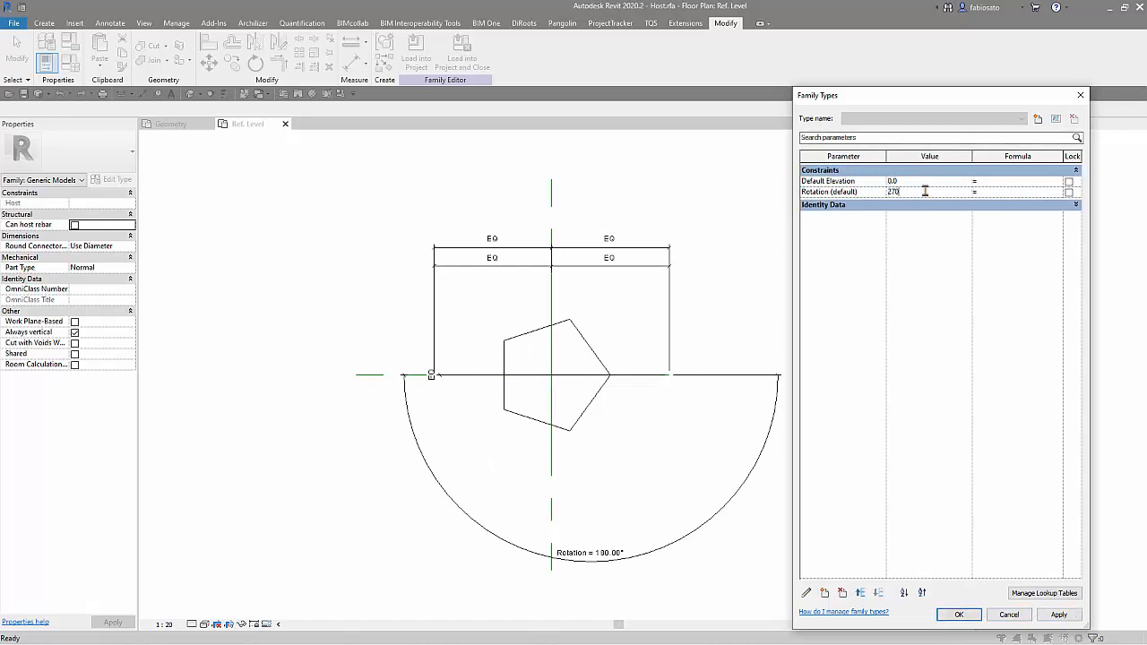
type("70")
left_click(1053, 614)
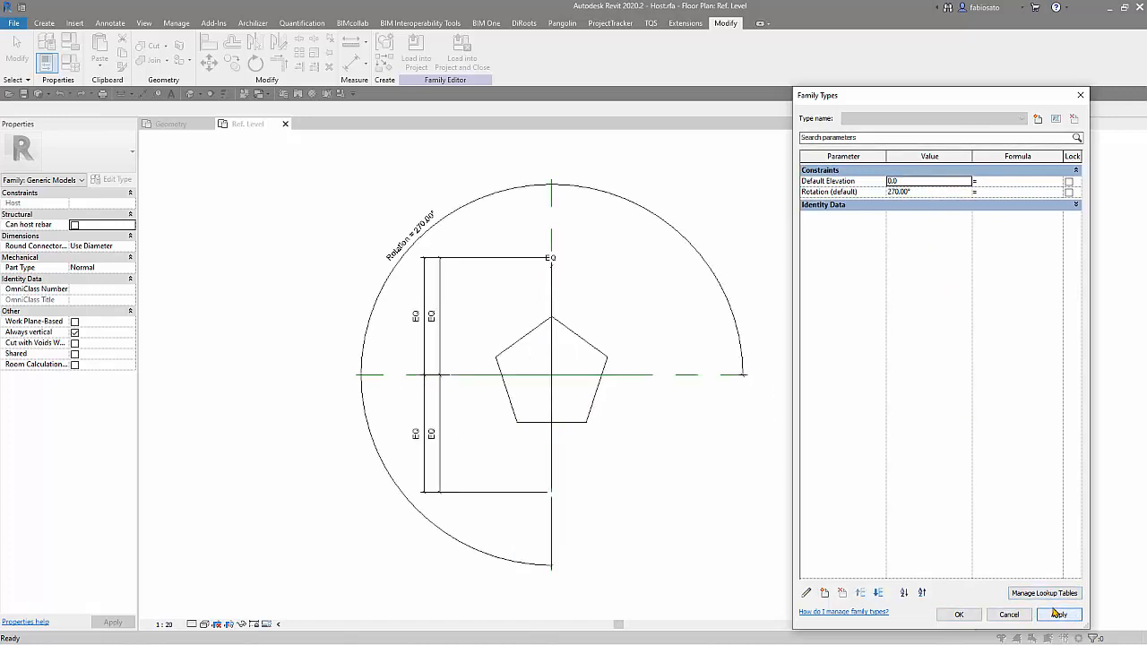
- Test a negative angle by setting the Rotation parameter to -94° and applying it
left_click(901, 192)
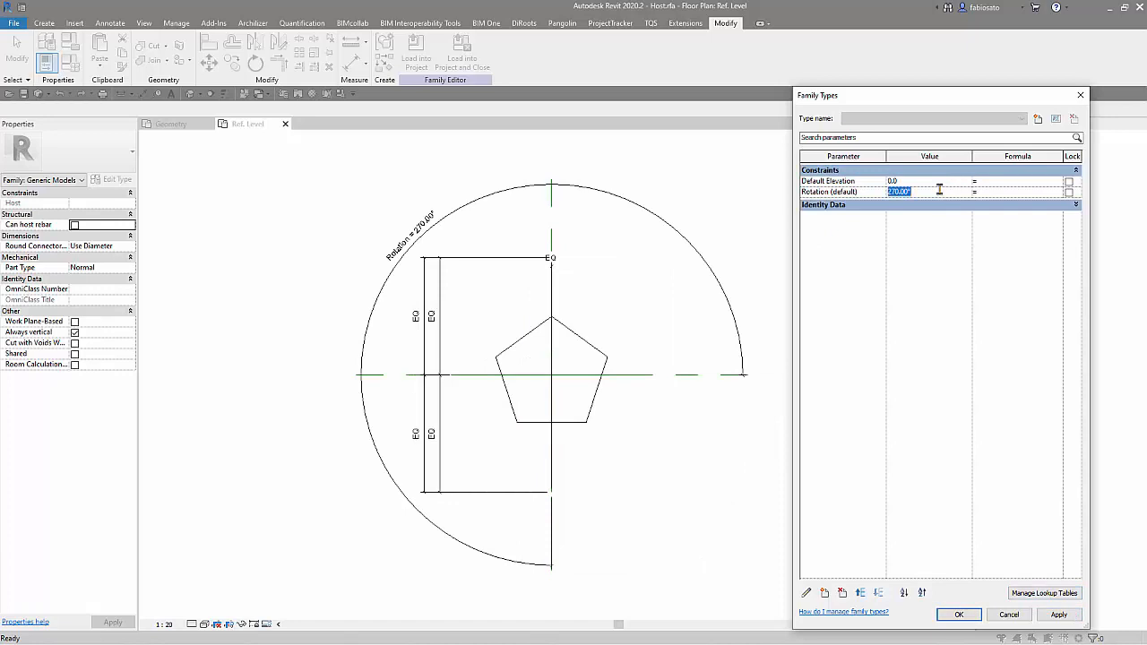
type("-94")
key("Tab")
left_click(1045, 616)
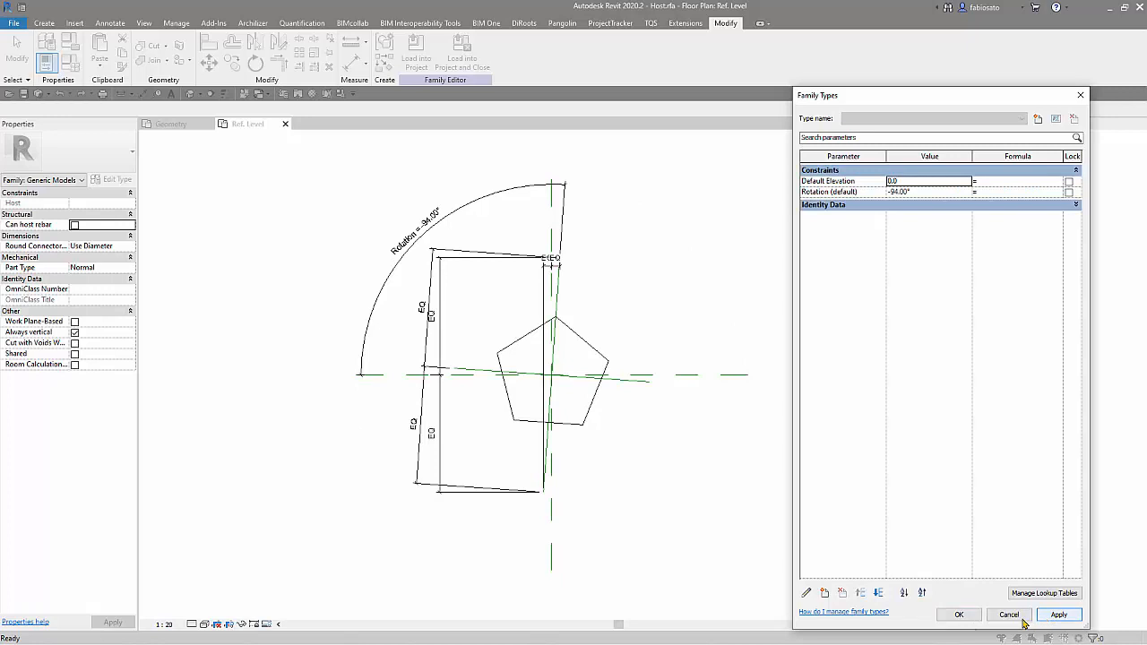
- Set the Rotation parameter to 45° and apply it to the family
left_click(926, 194)
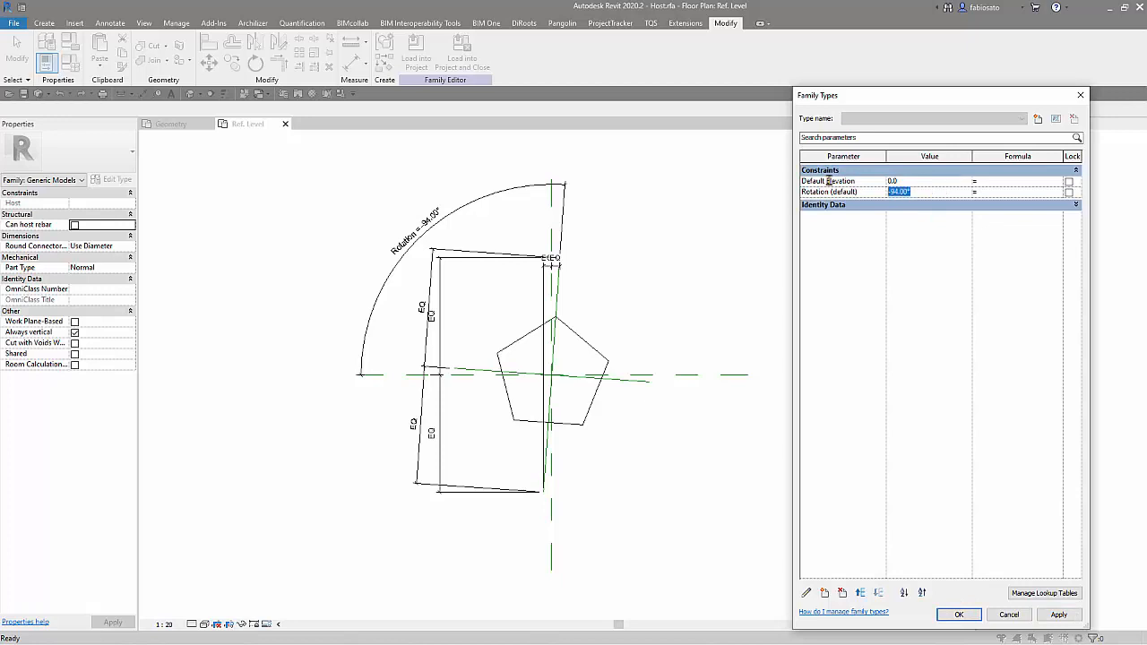
type("45")
key("Tab")
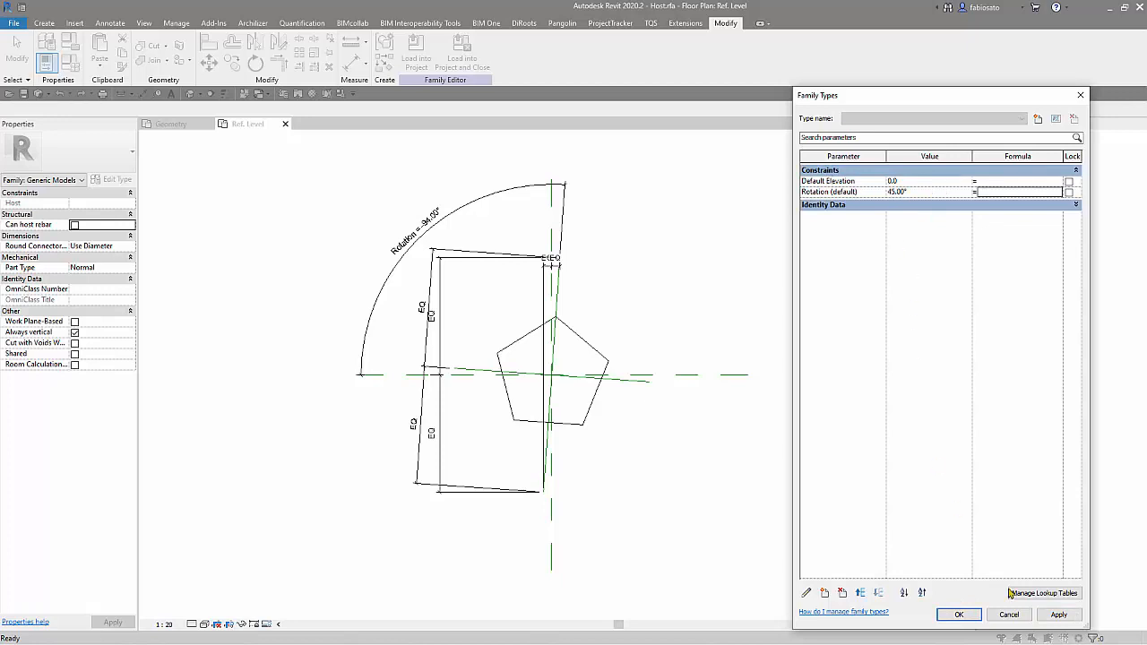
left_click(1059, 618)
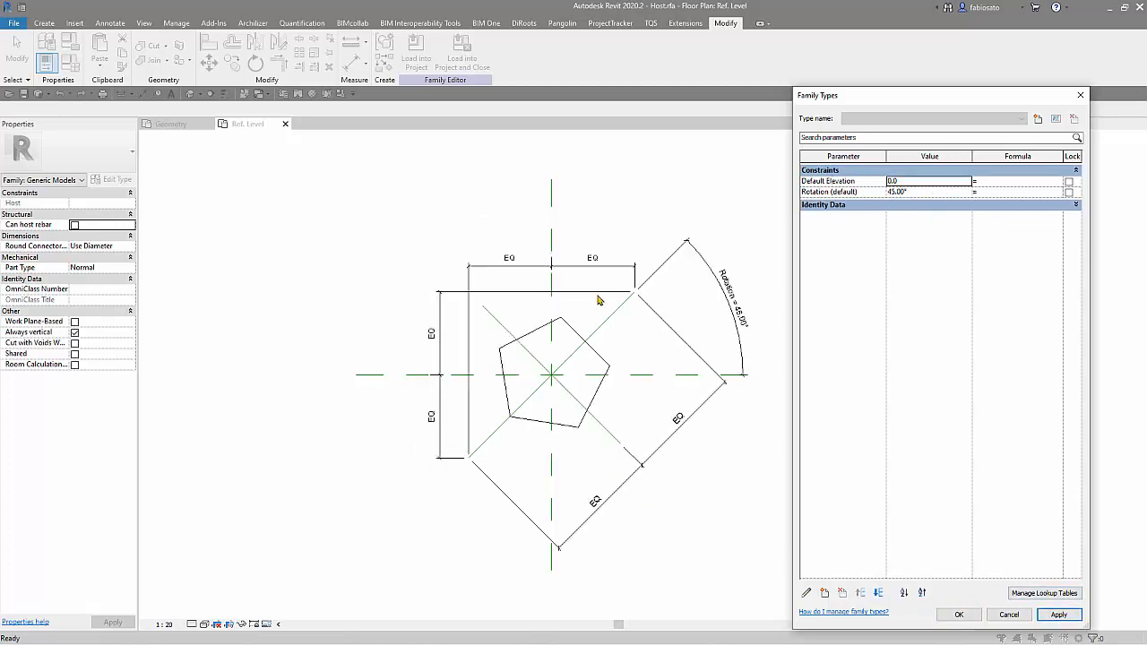